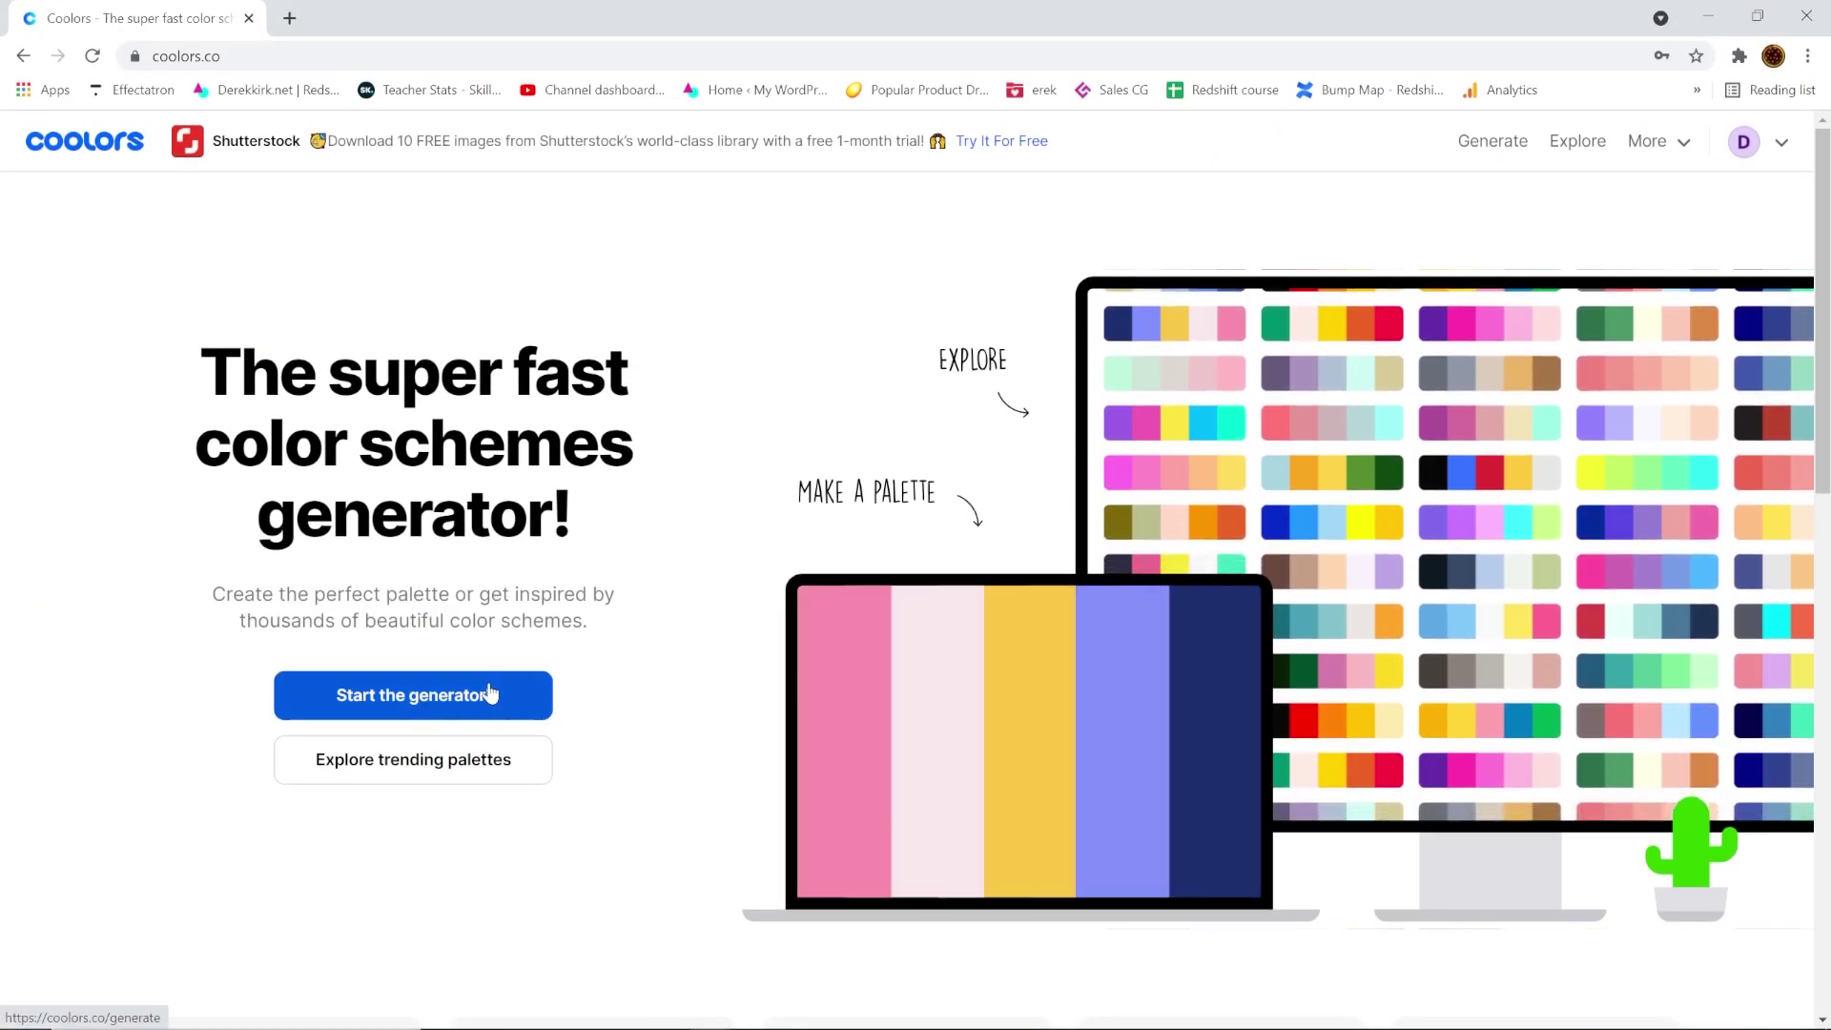
Generate random Coolors palettes, locking the first three colours while regenerating the rest.
left_click(429, 696)
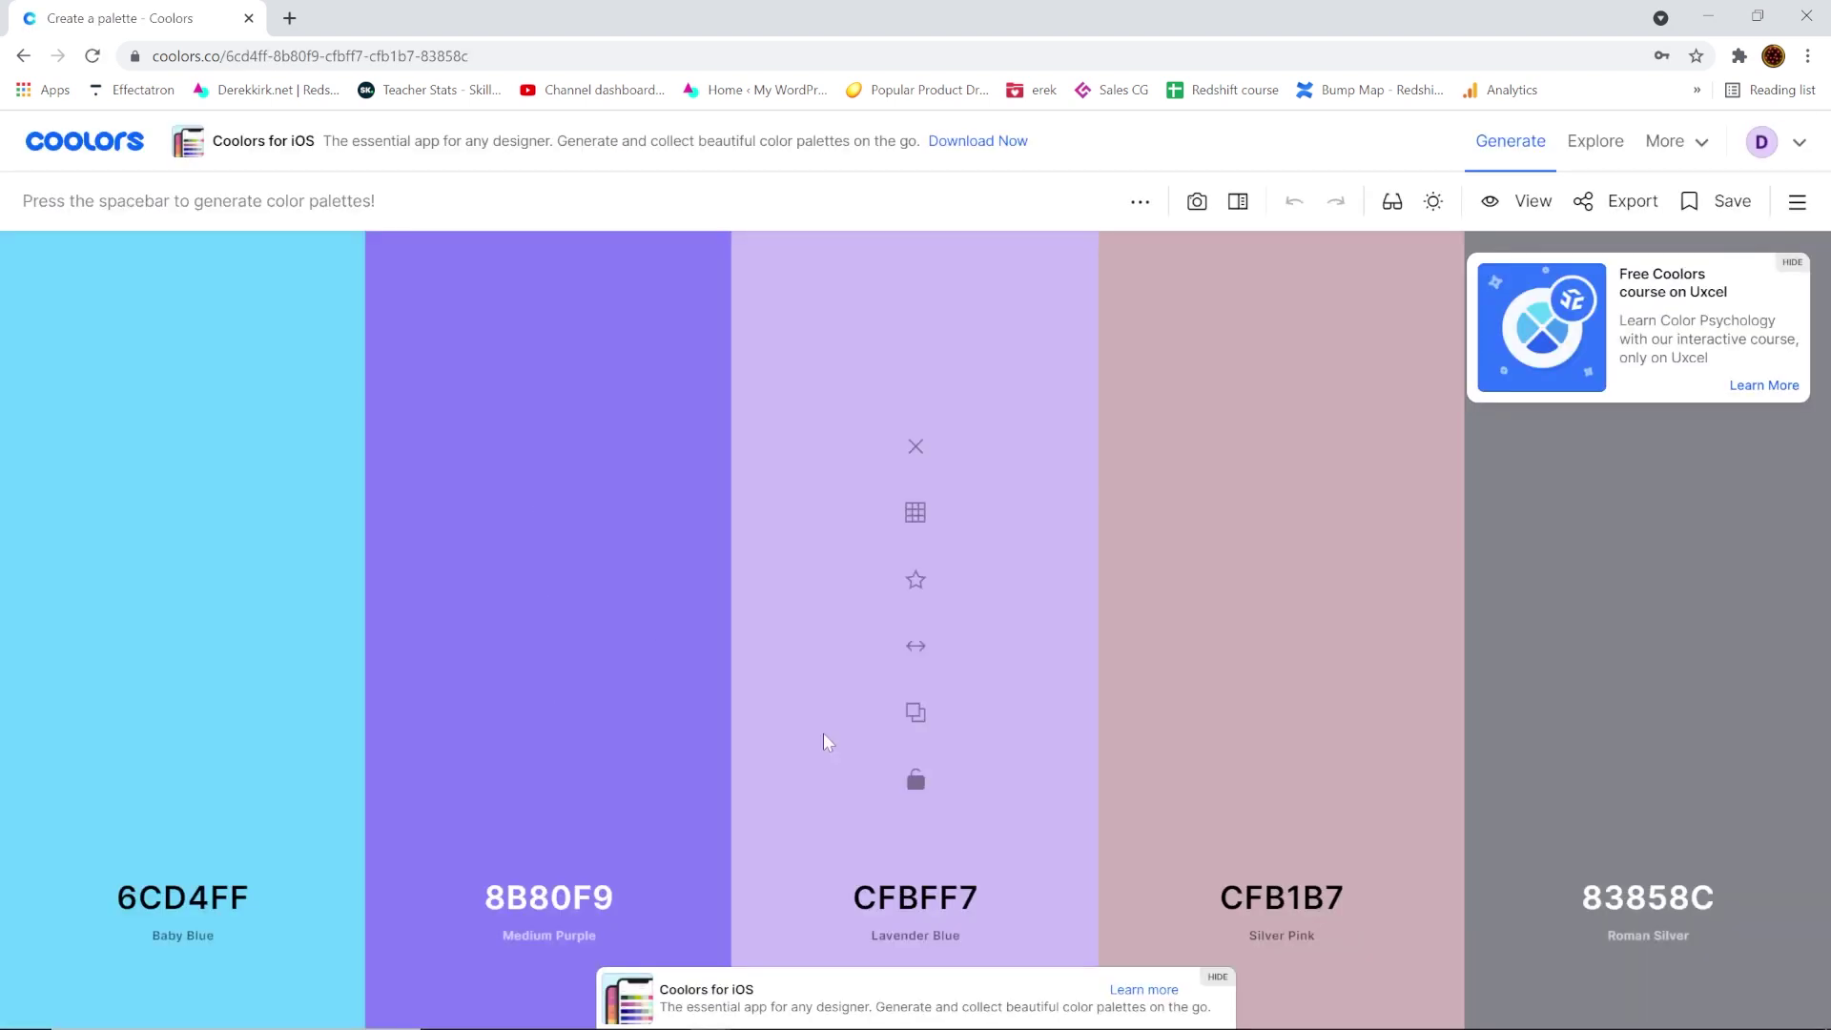
key("space")
key("space")
key("space")
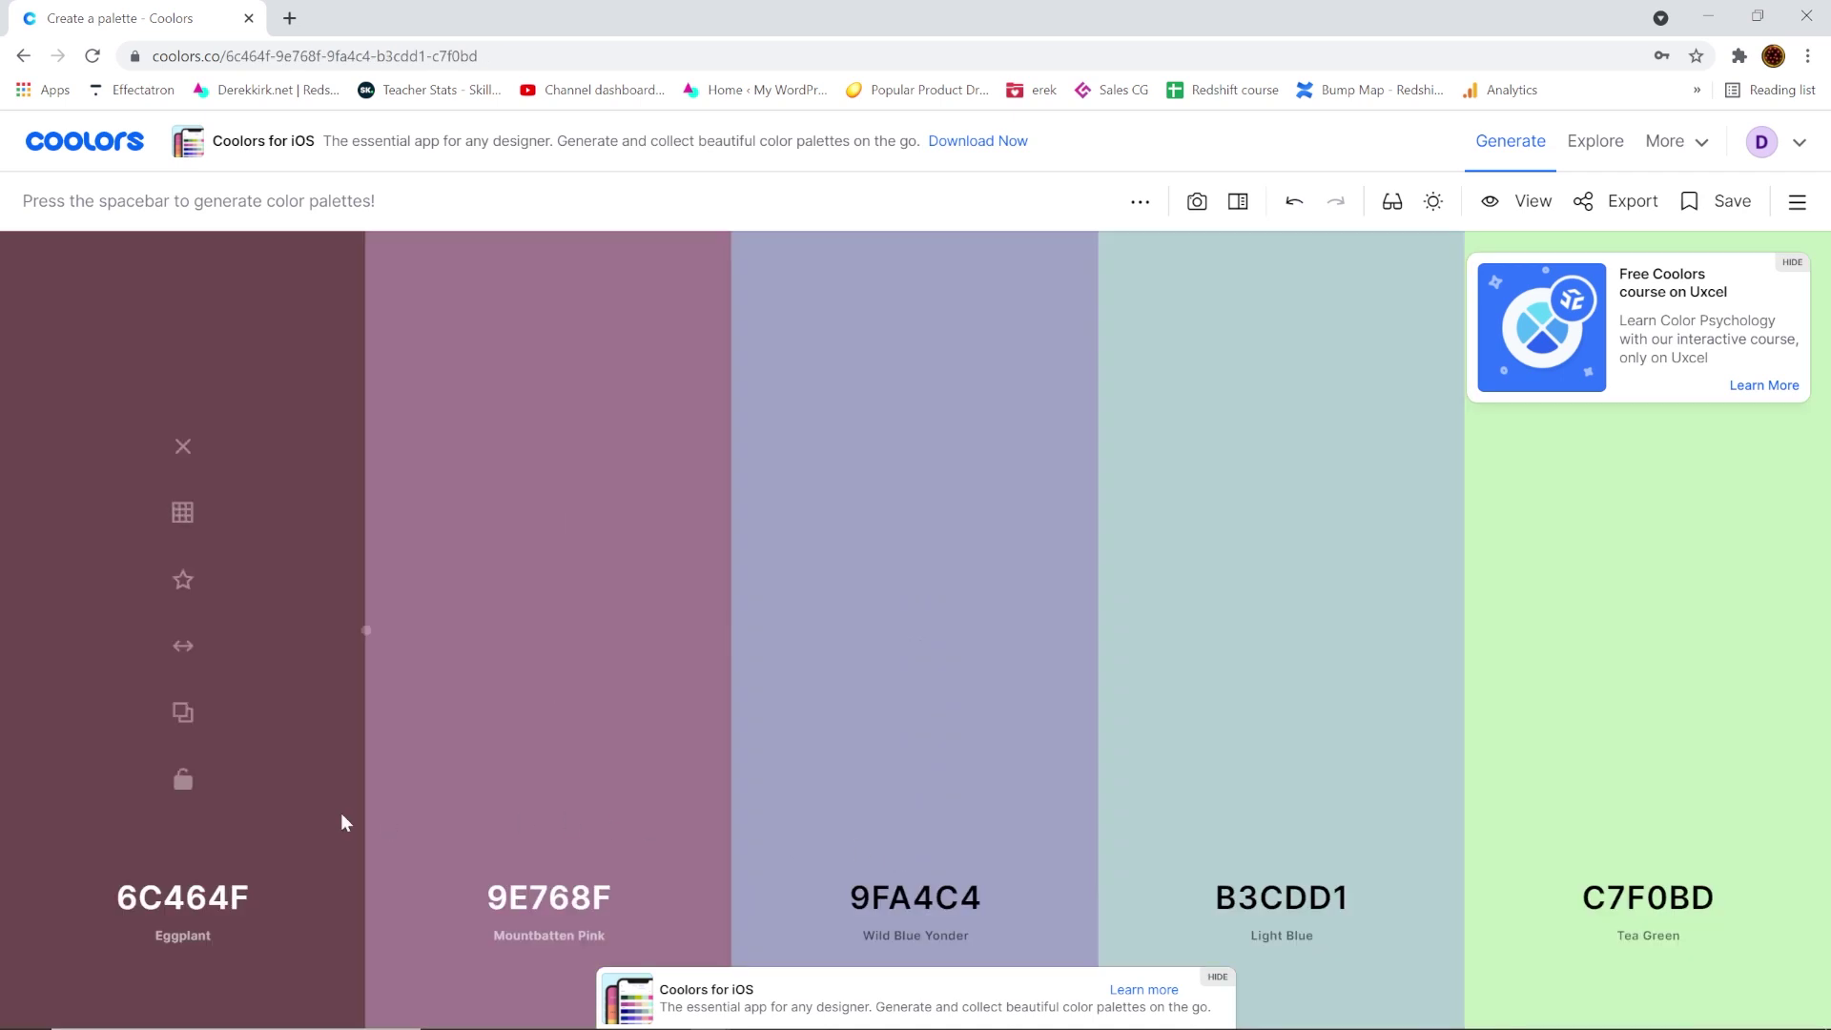
key("space")
left_click(183, 780)
key("space")
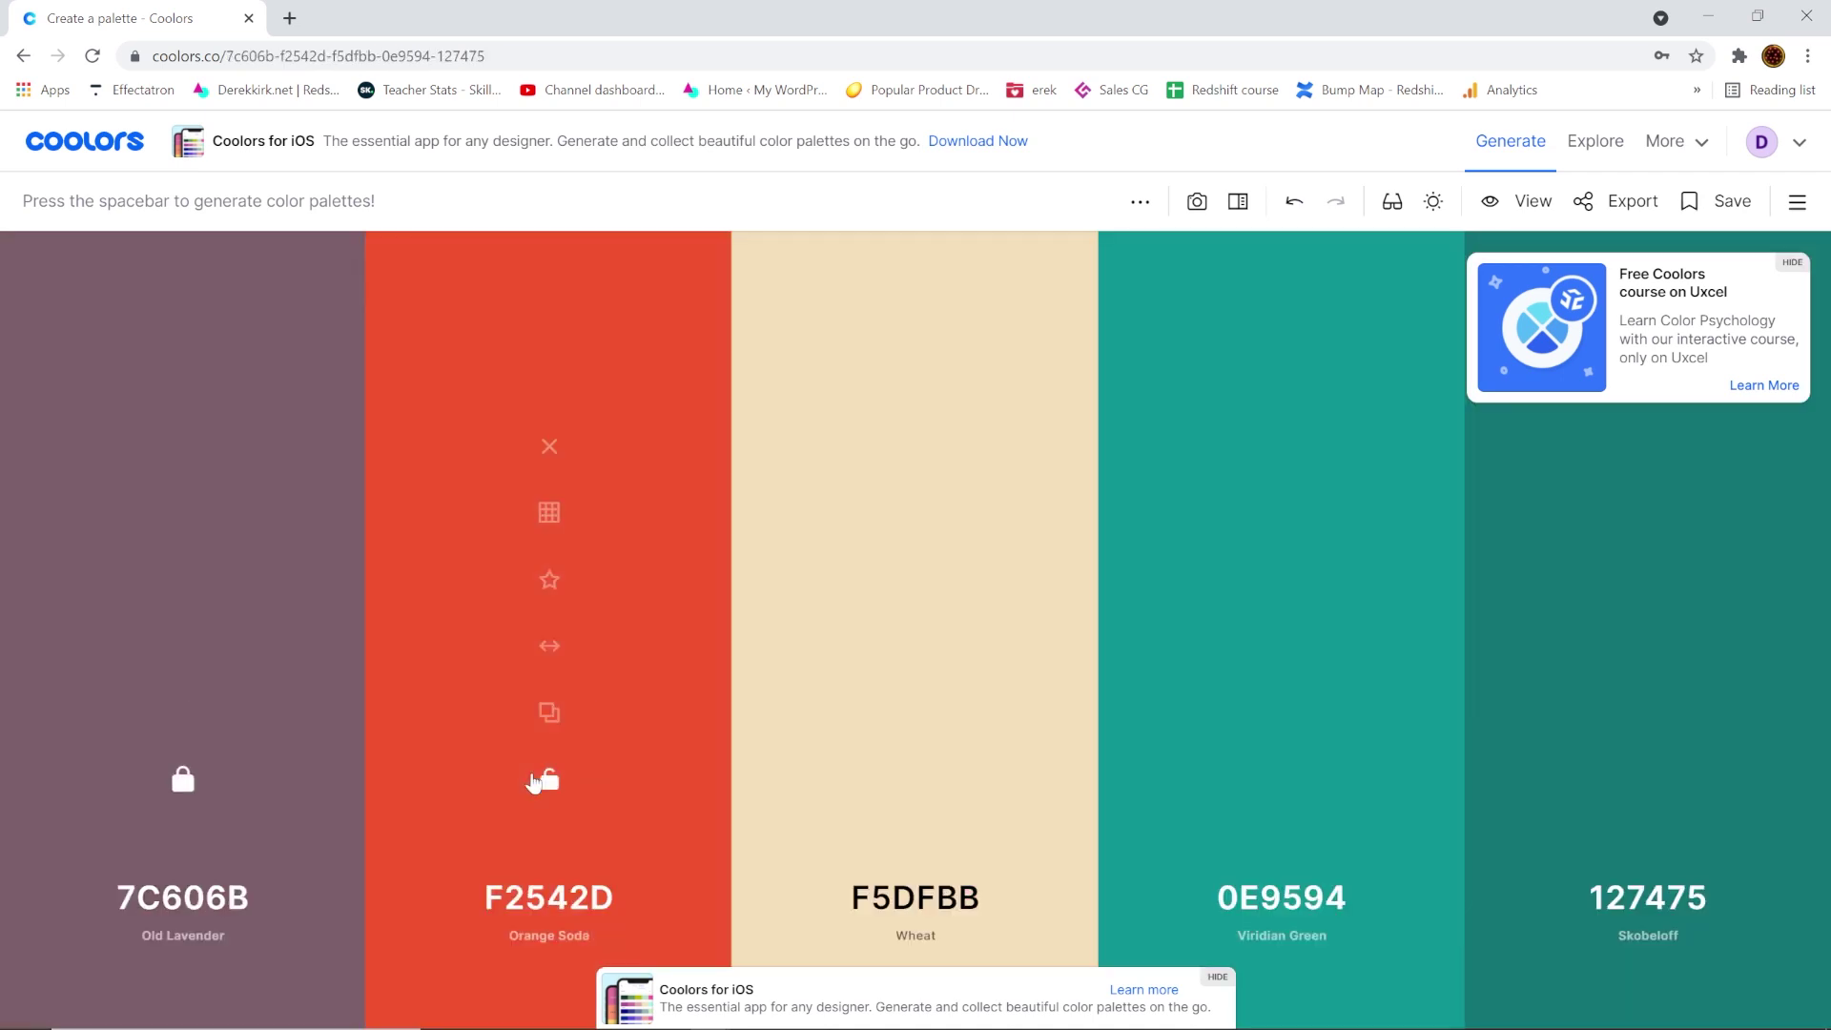
key("space")
key("space")
left_click(539, 781)
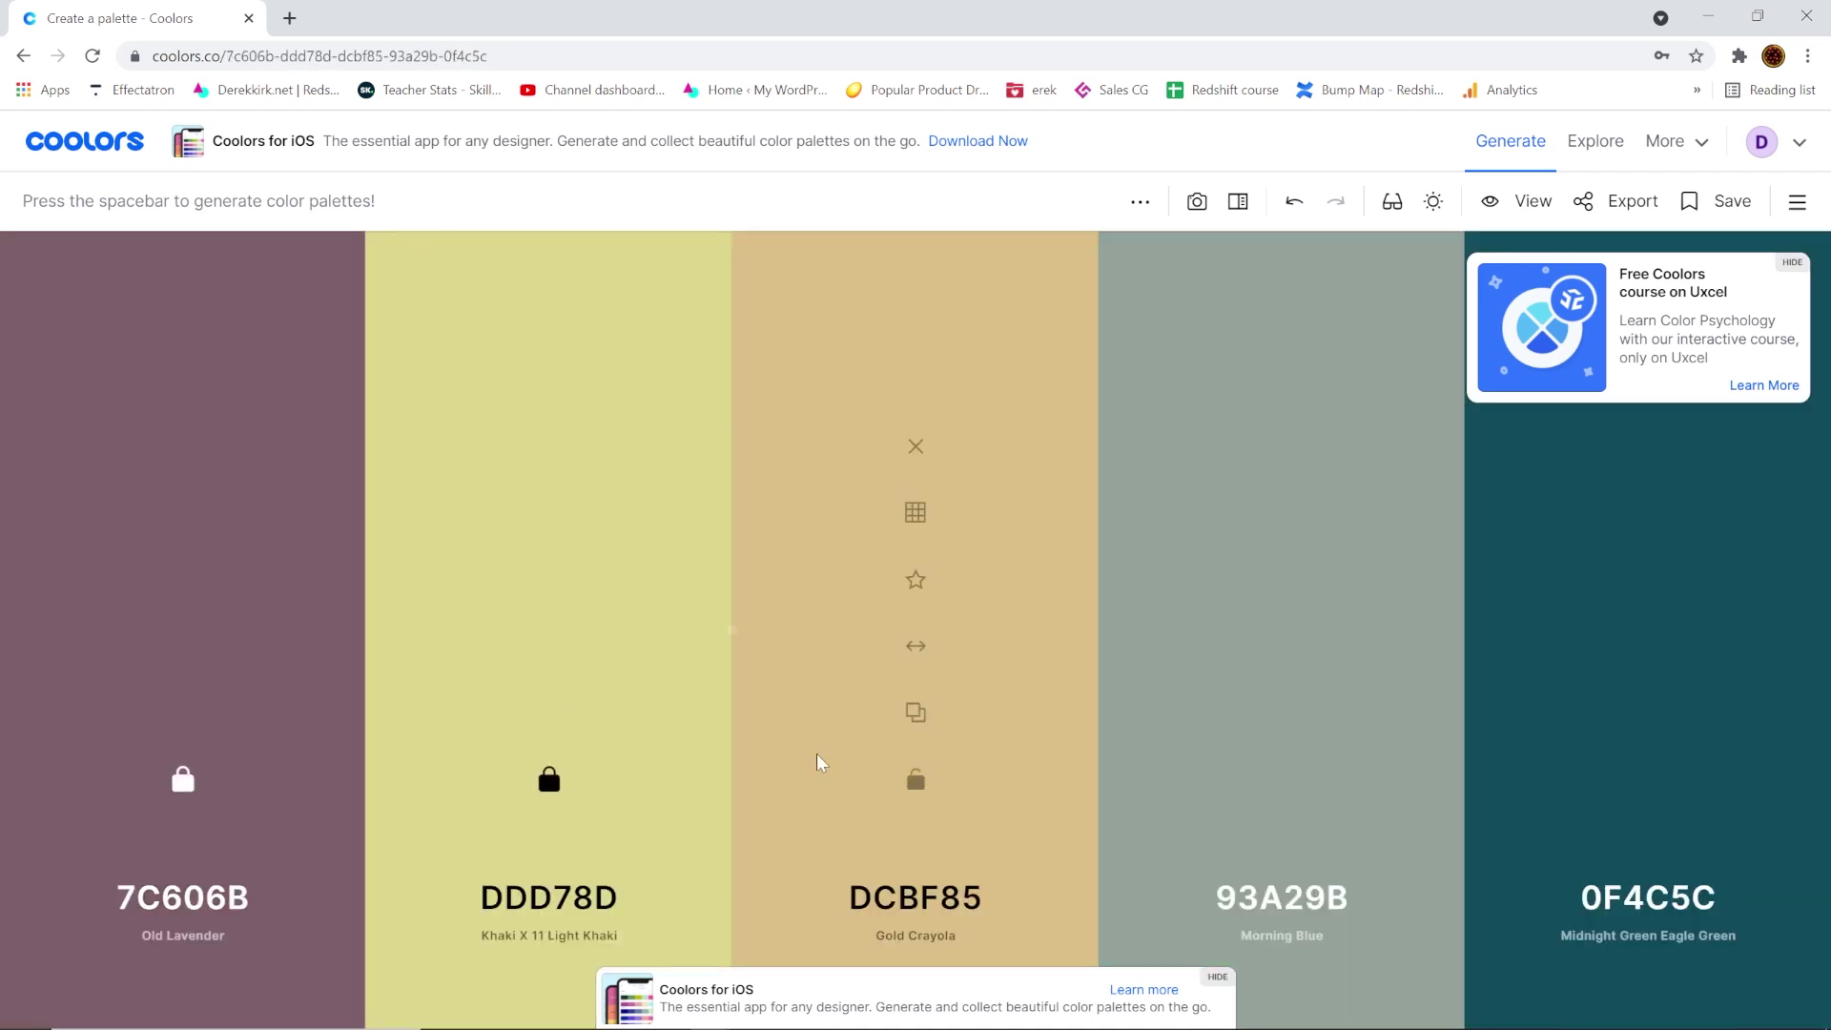
key("space")
key("space")
key("space")
left_click(915, 780)
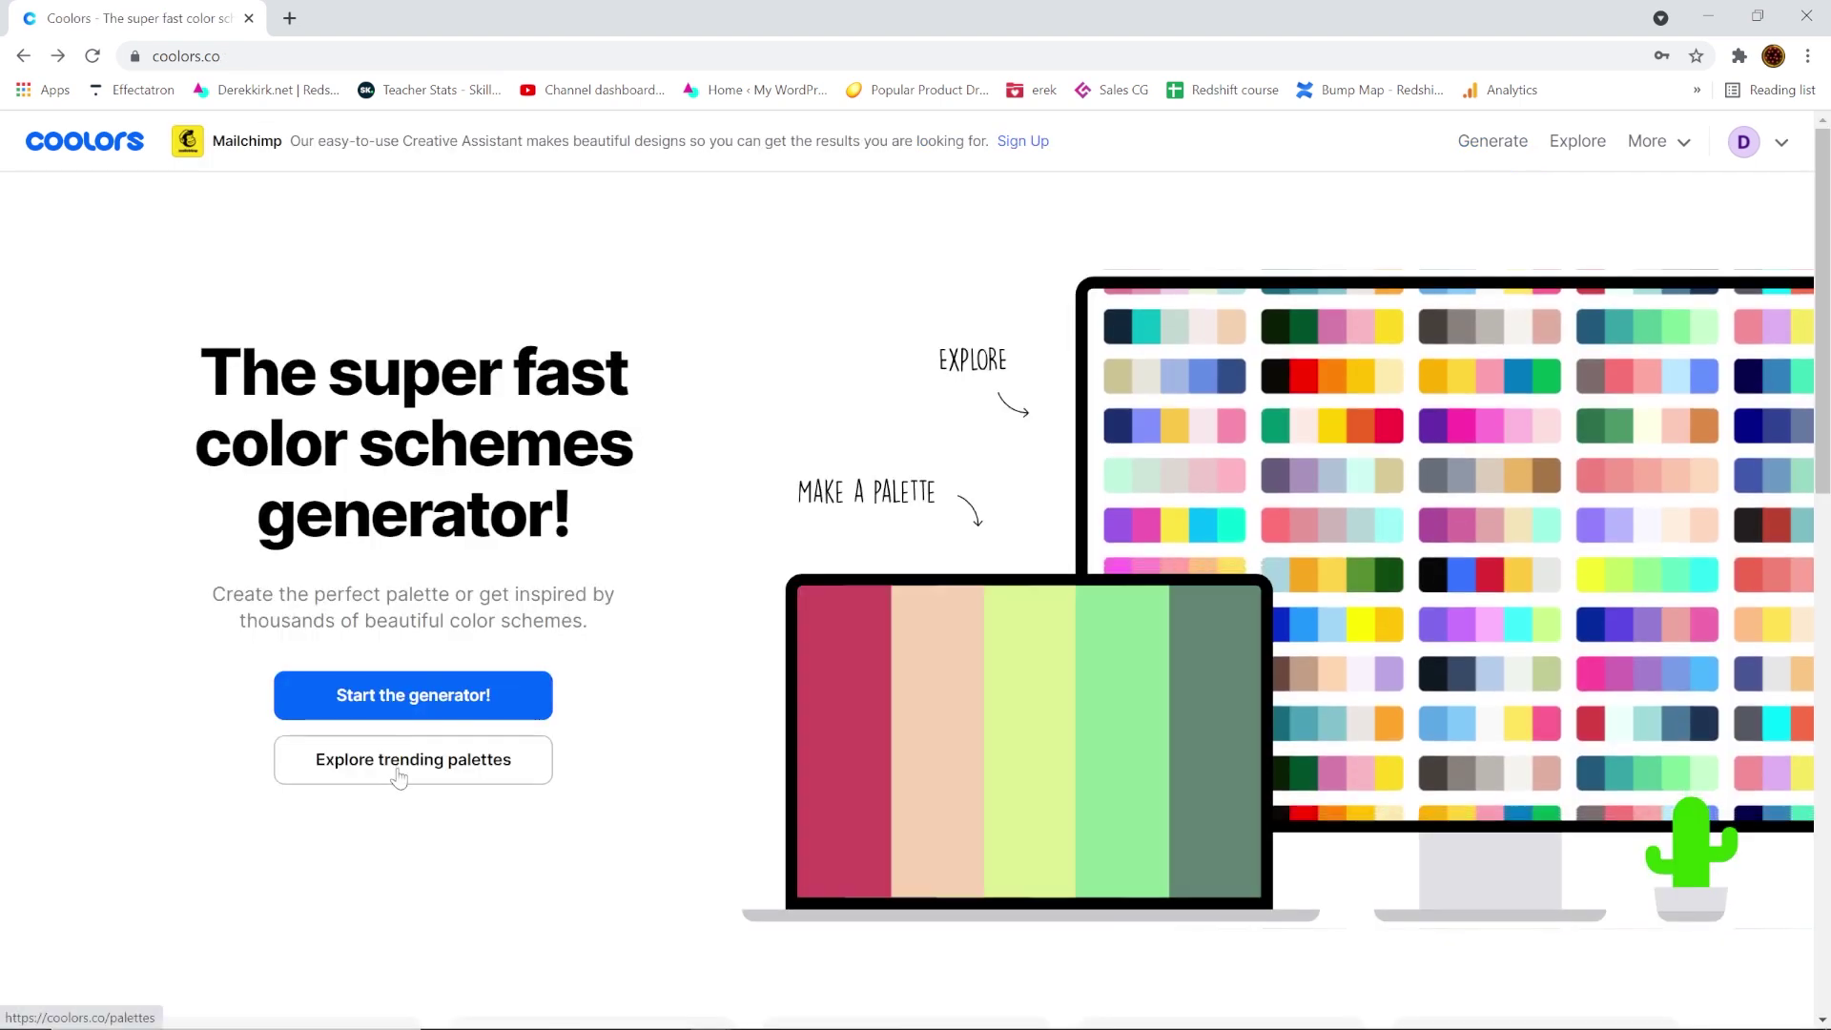
Copy hex CB997E from the top trending Coolors palette and return to Cinema 4D.
left_click(399, 777)
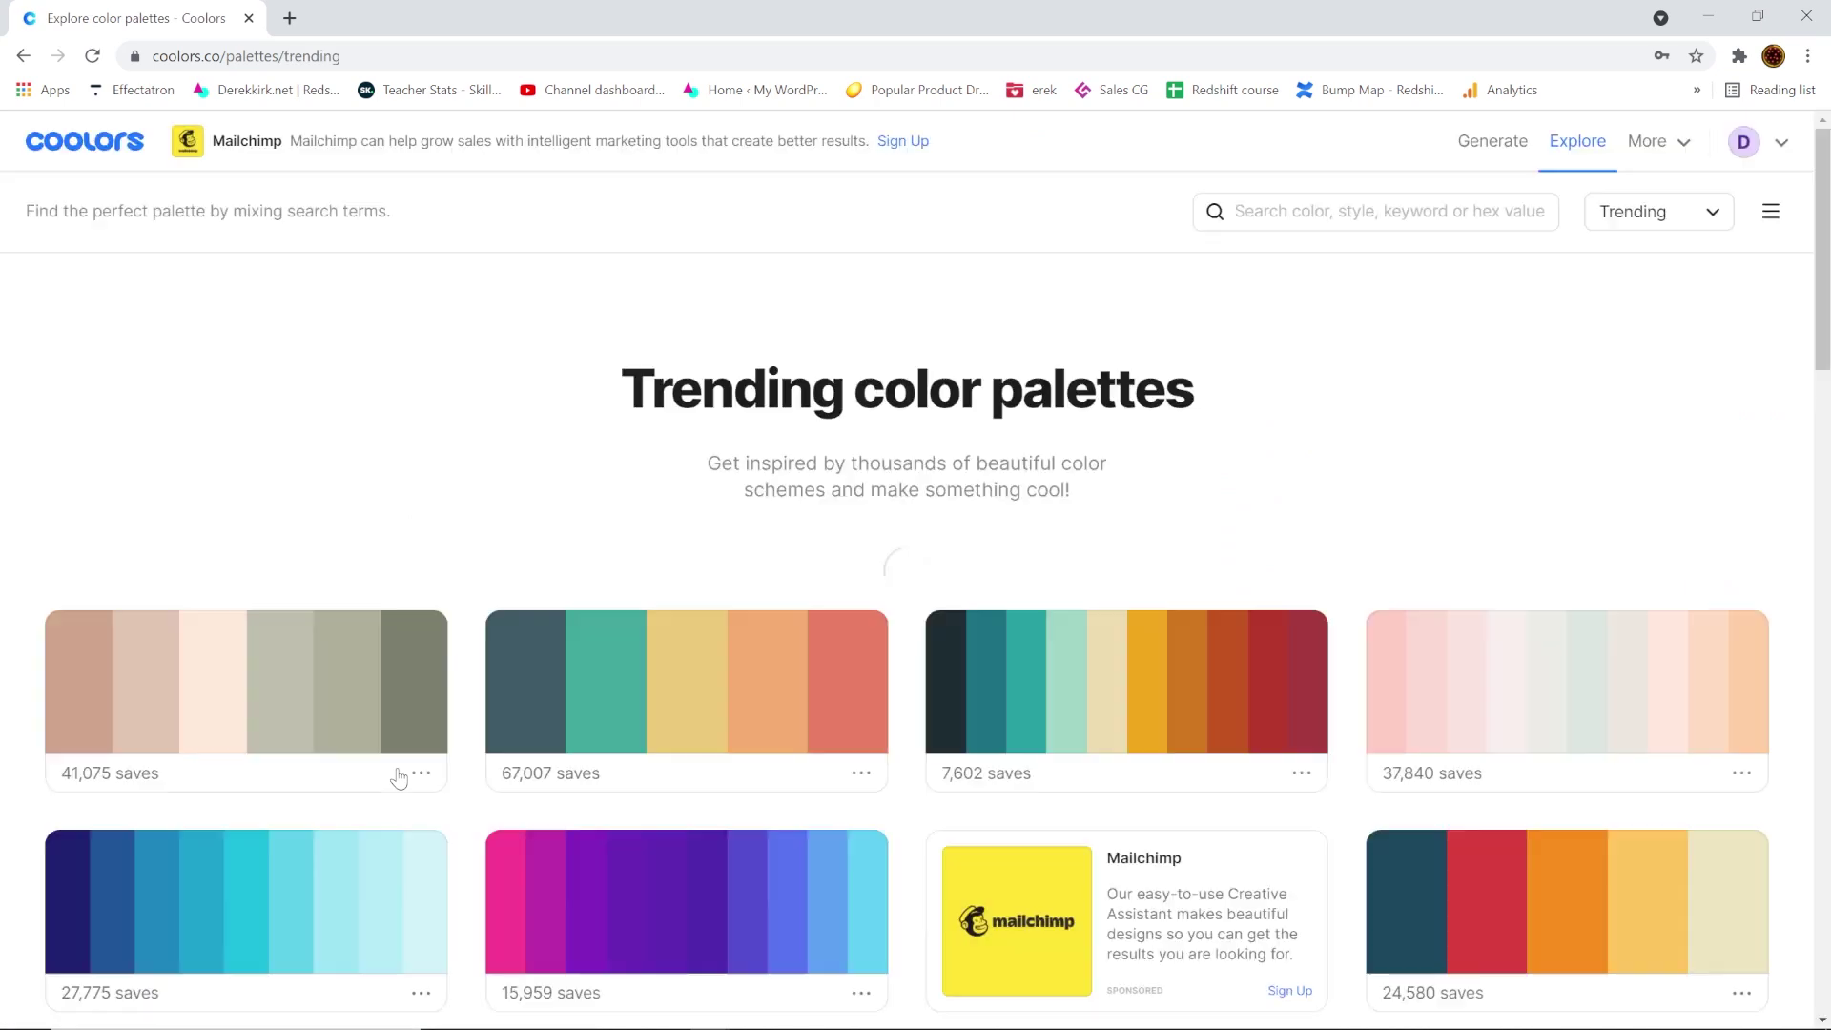
scroll(806, 567, "down", 5)
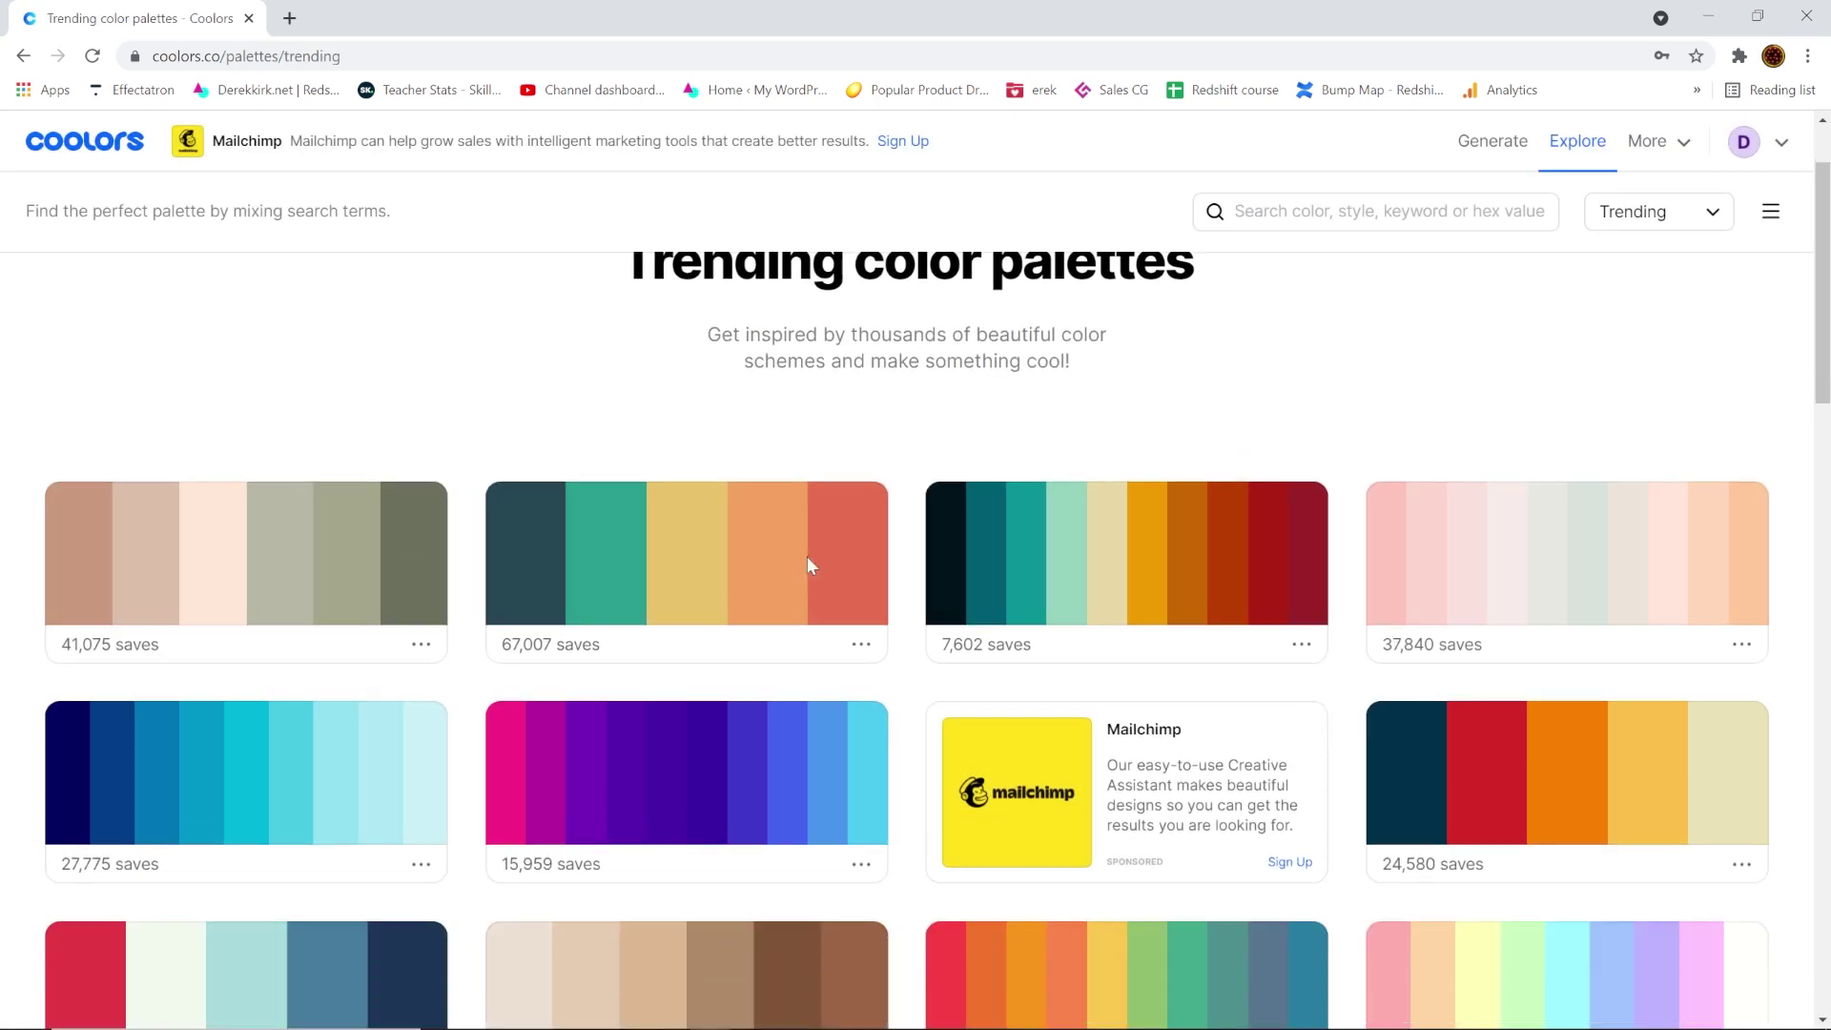
scroll(807, 568, "down", 7)
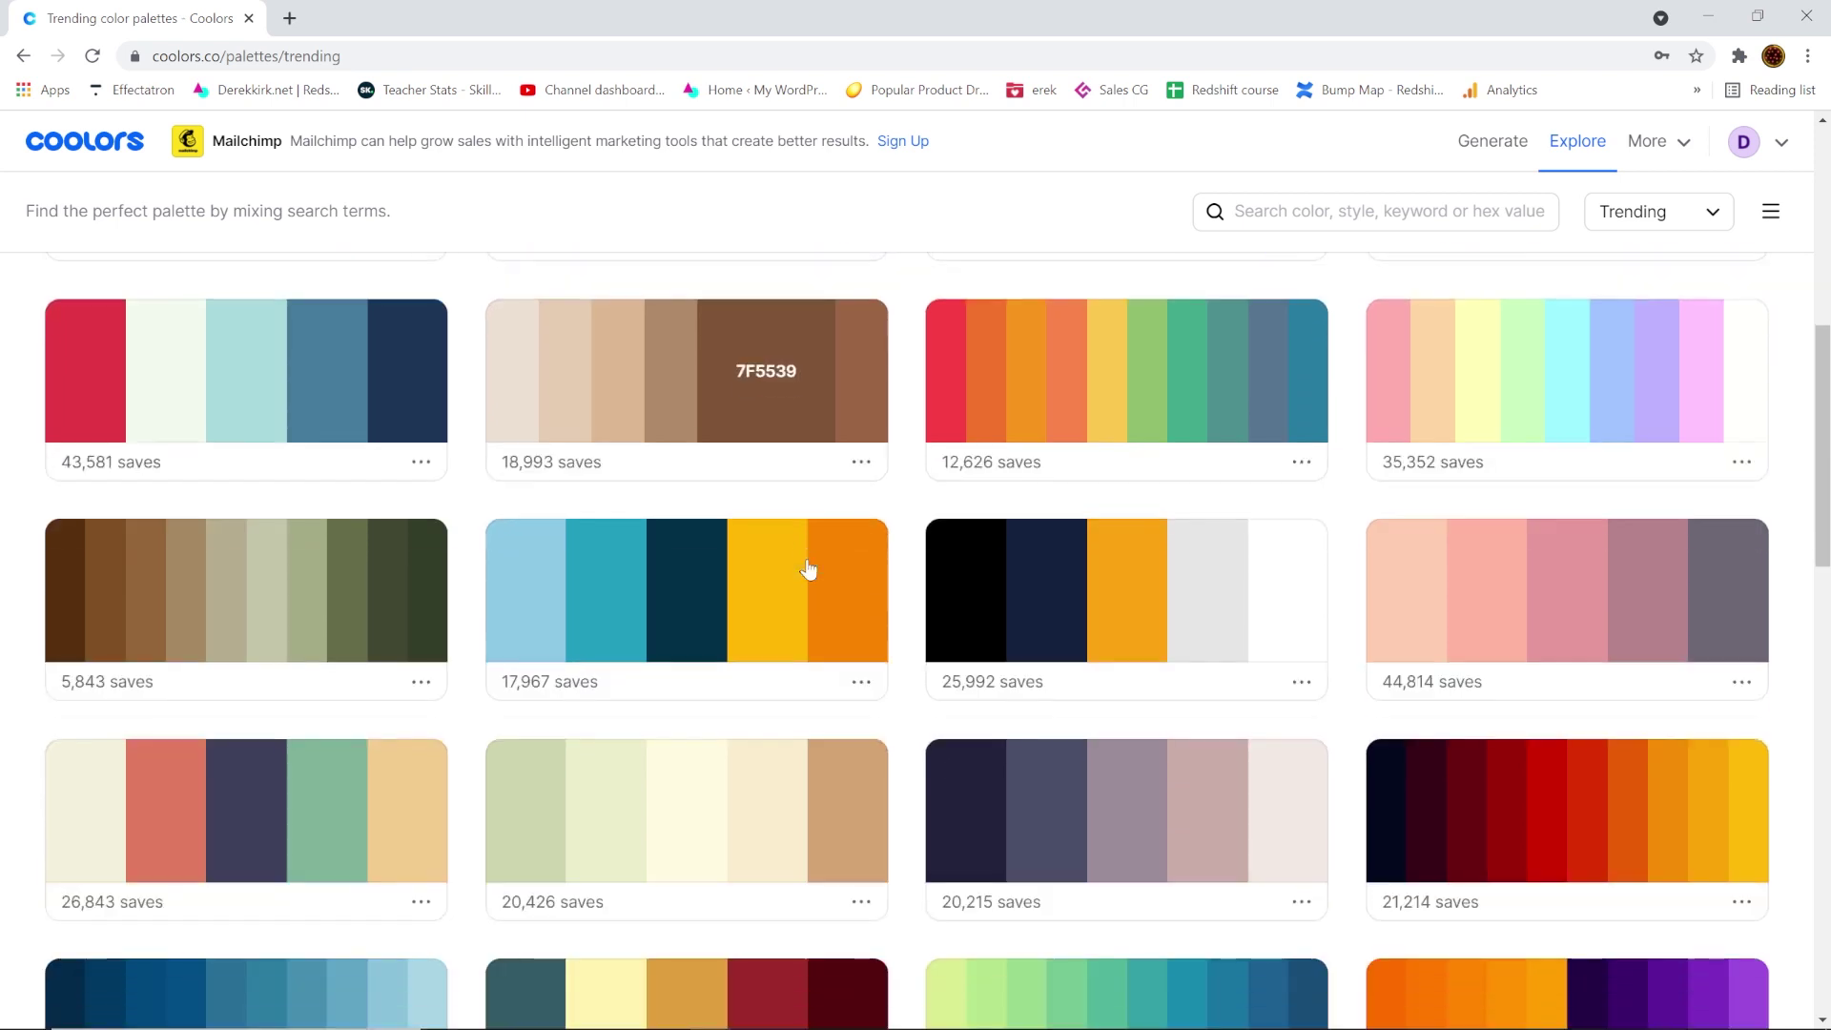
scroll(806, 570, "down", 2)
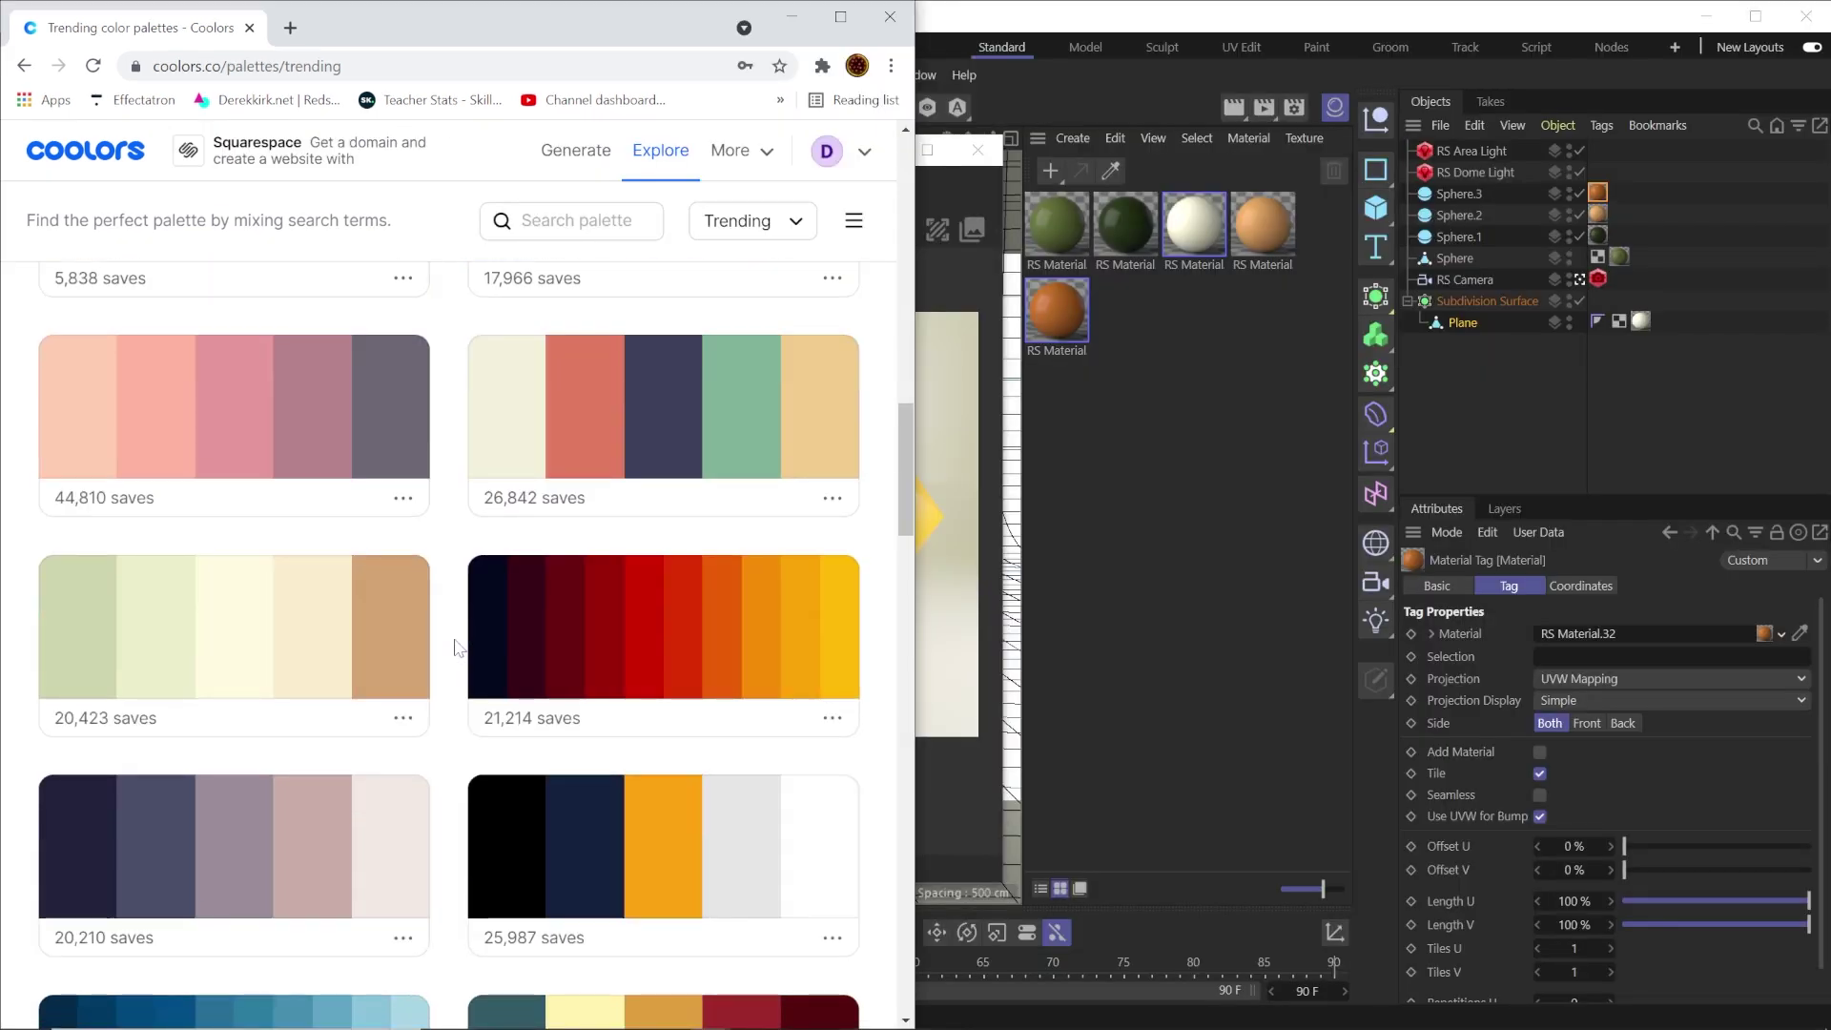
scroll(454, 648, "down", 16)
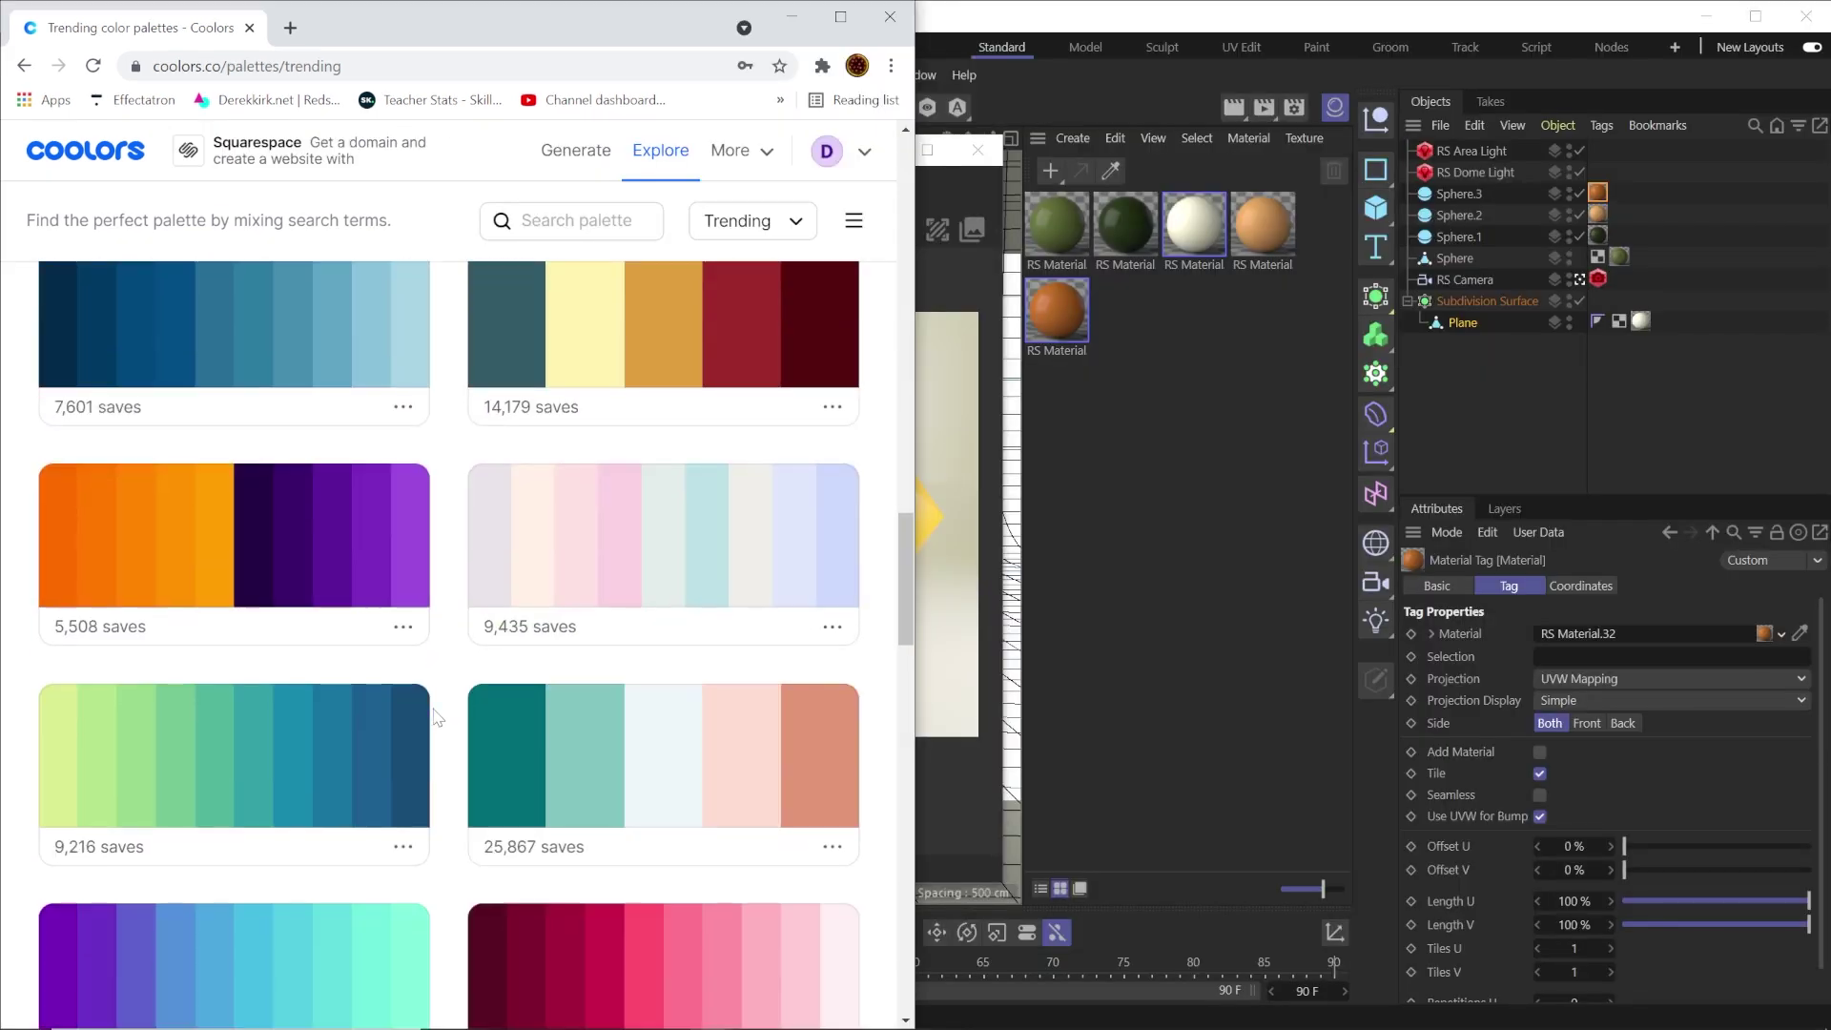
scroll(433, 710, "up", 5)
scroll(434, 711, "up", 20)
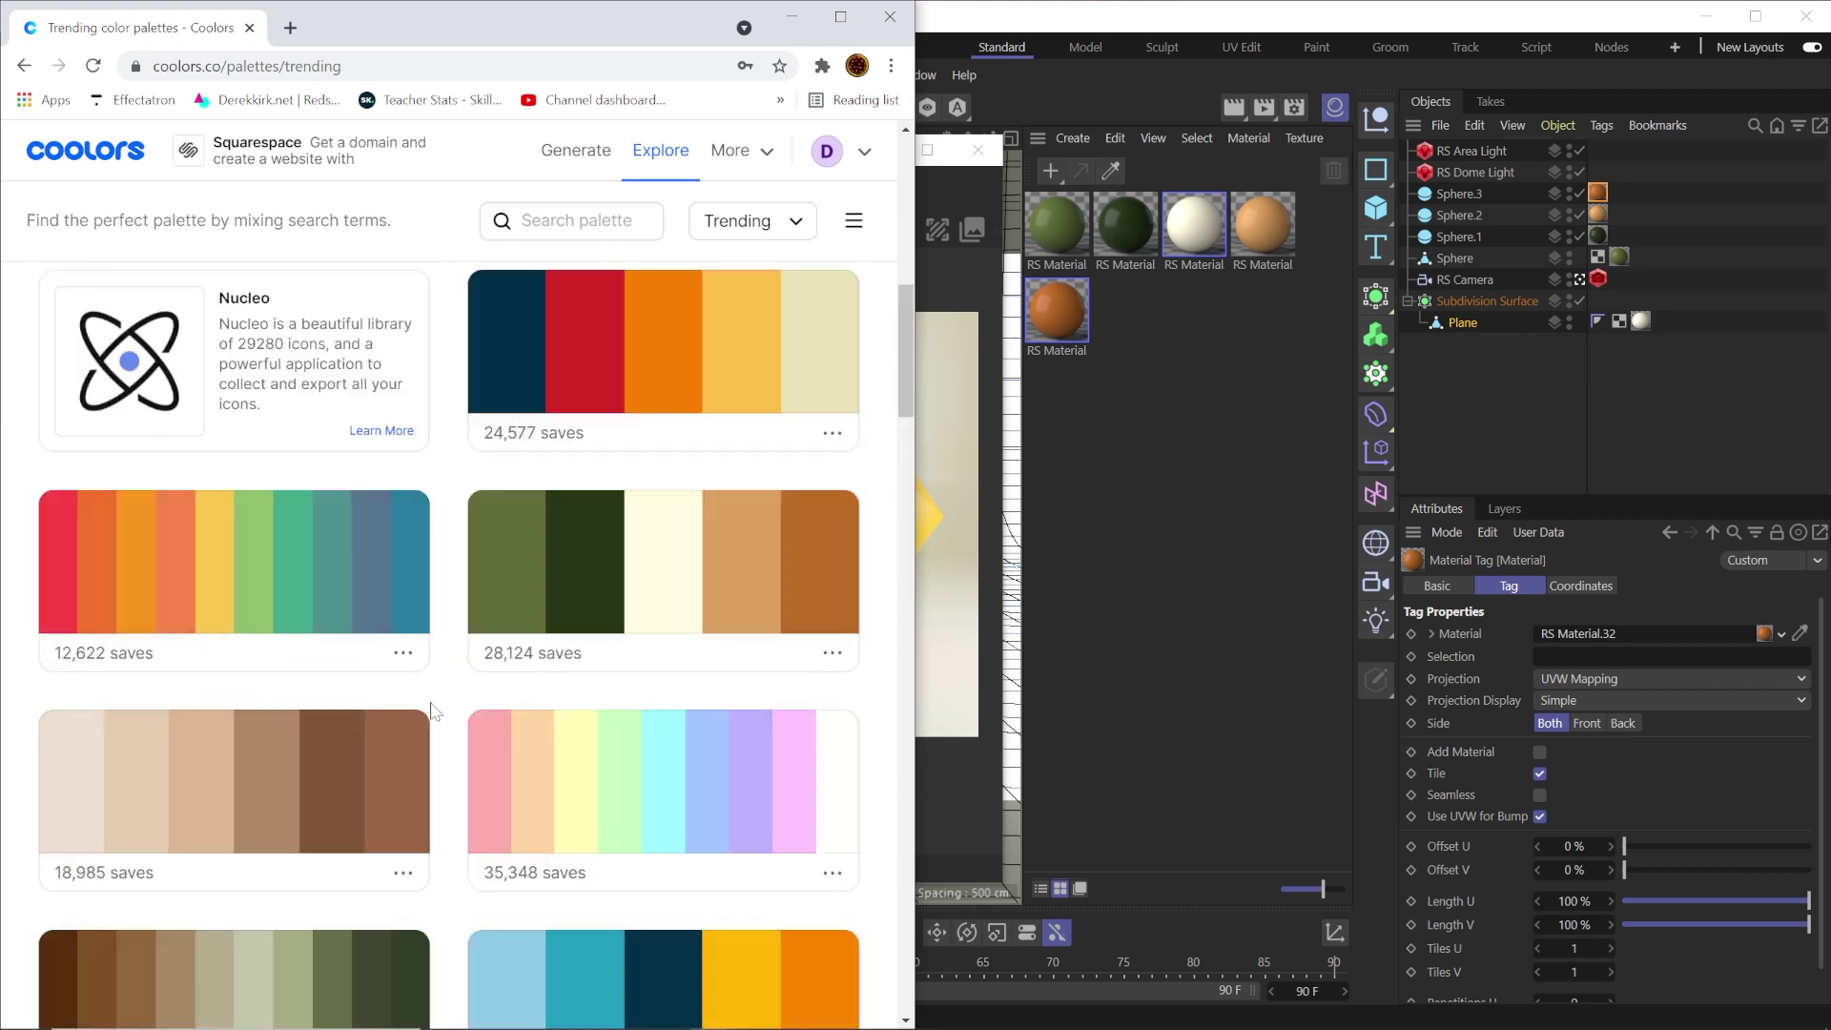
scroll(442, 701, "down", 3)
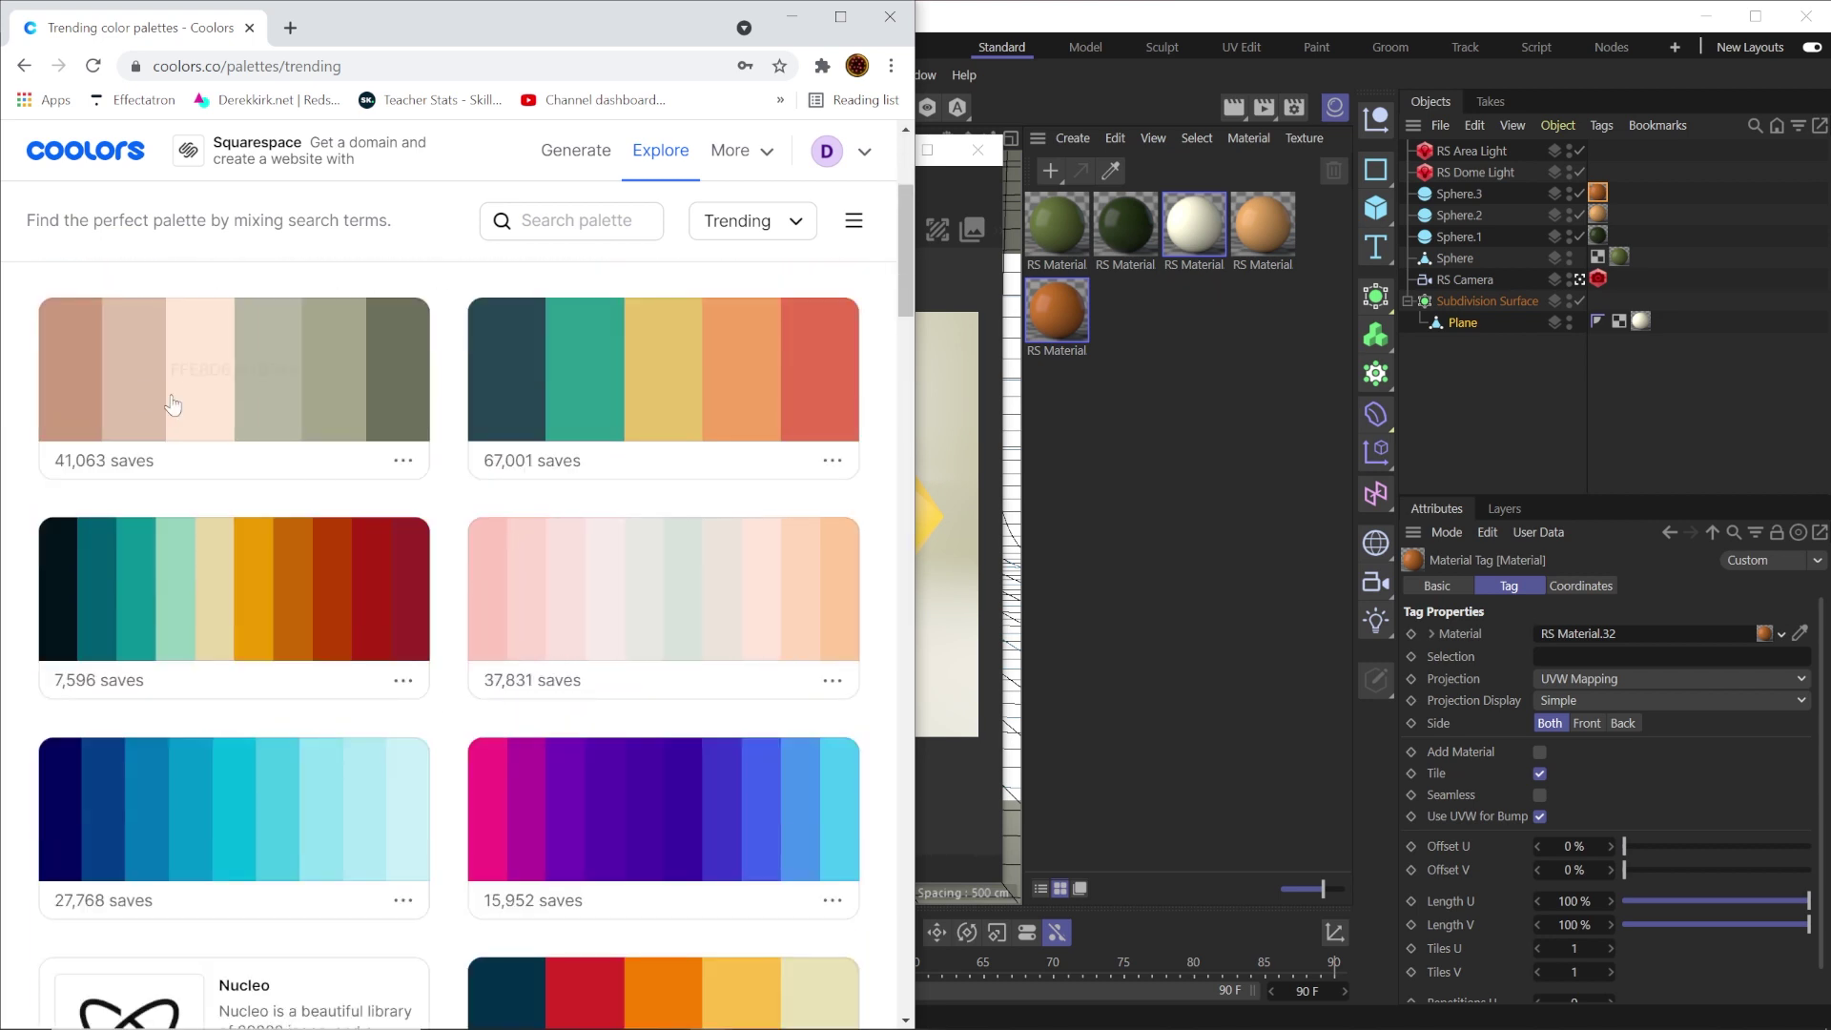
left_click(117, 381)
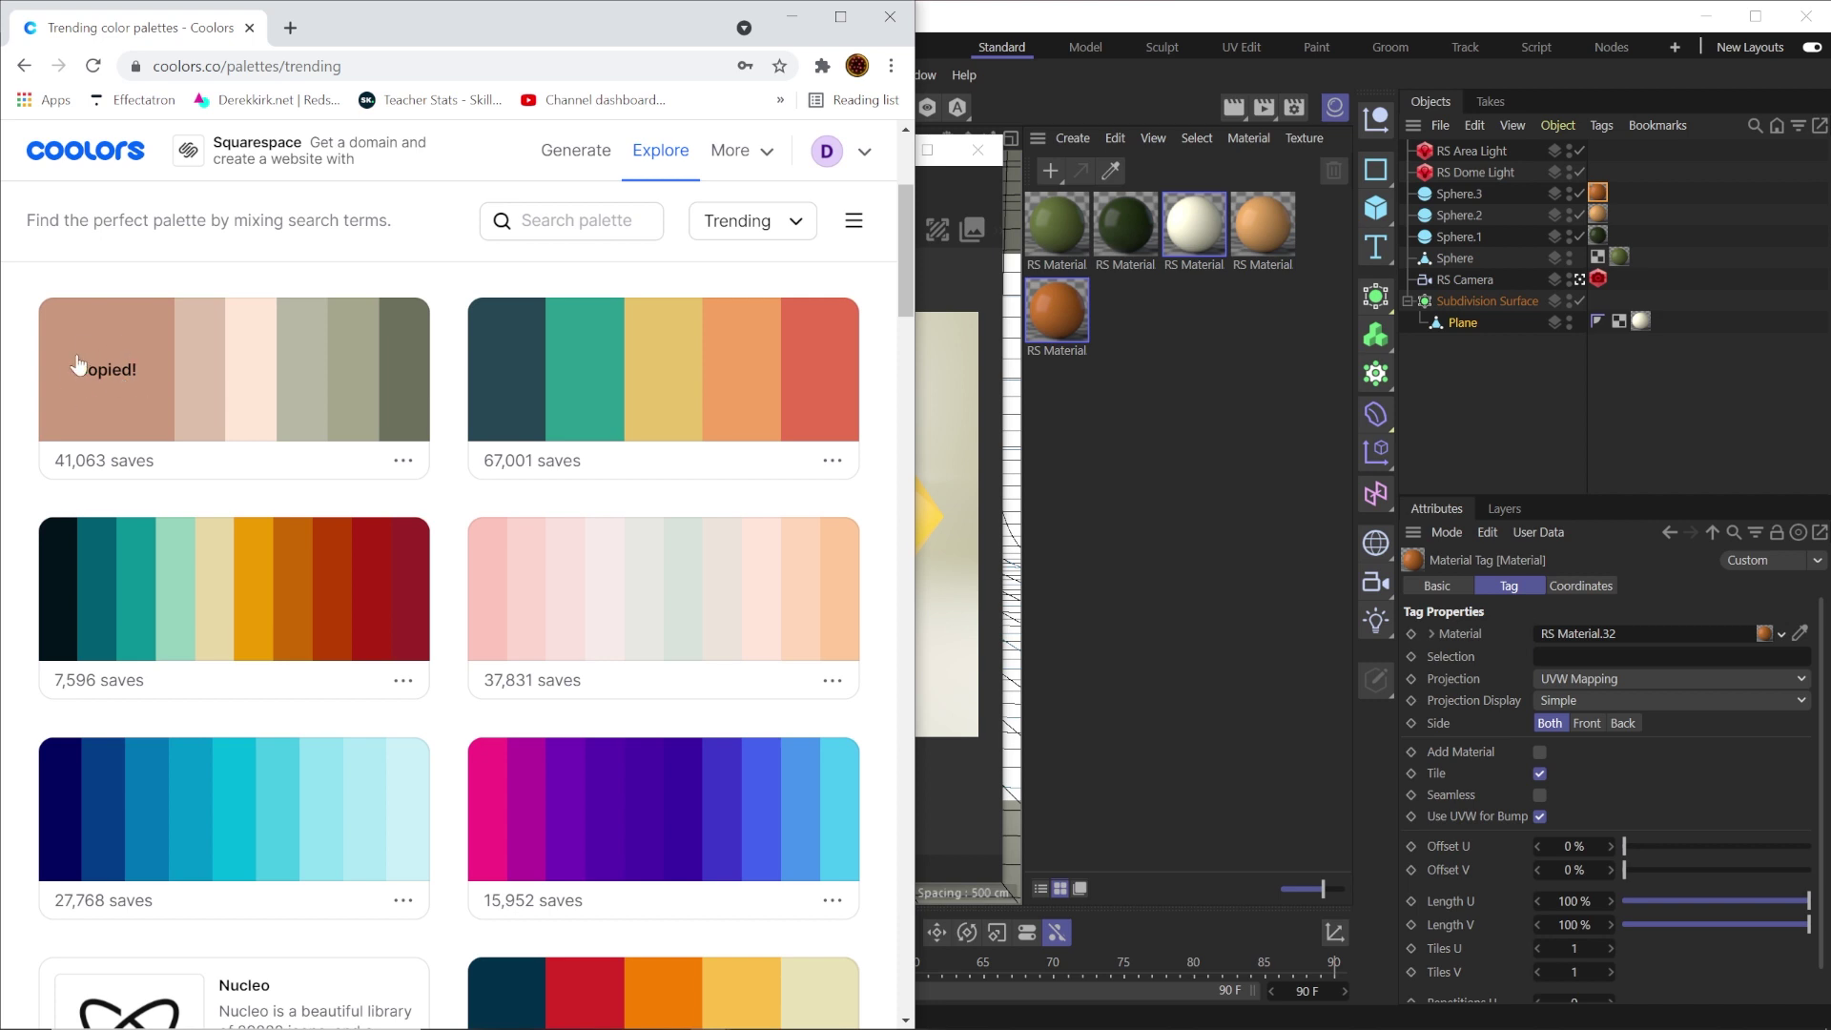
left_click(1335, 109)
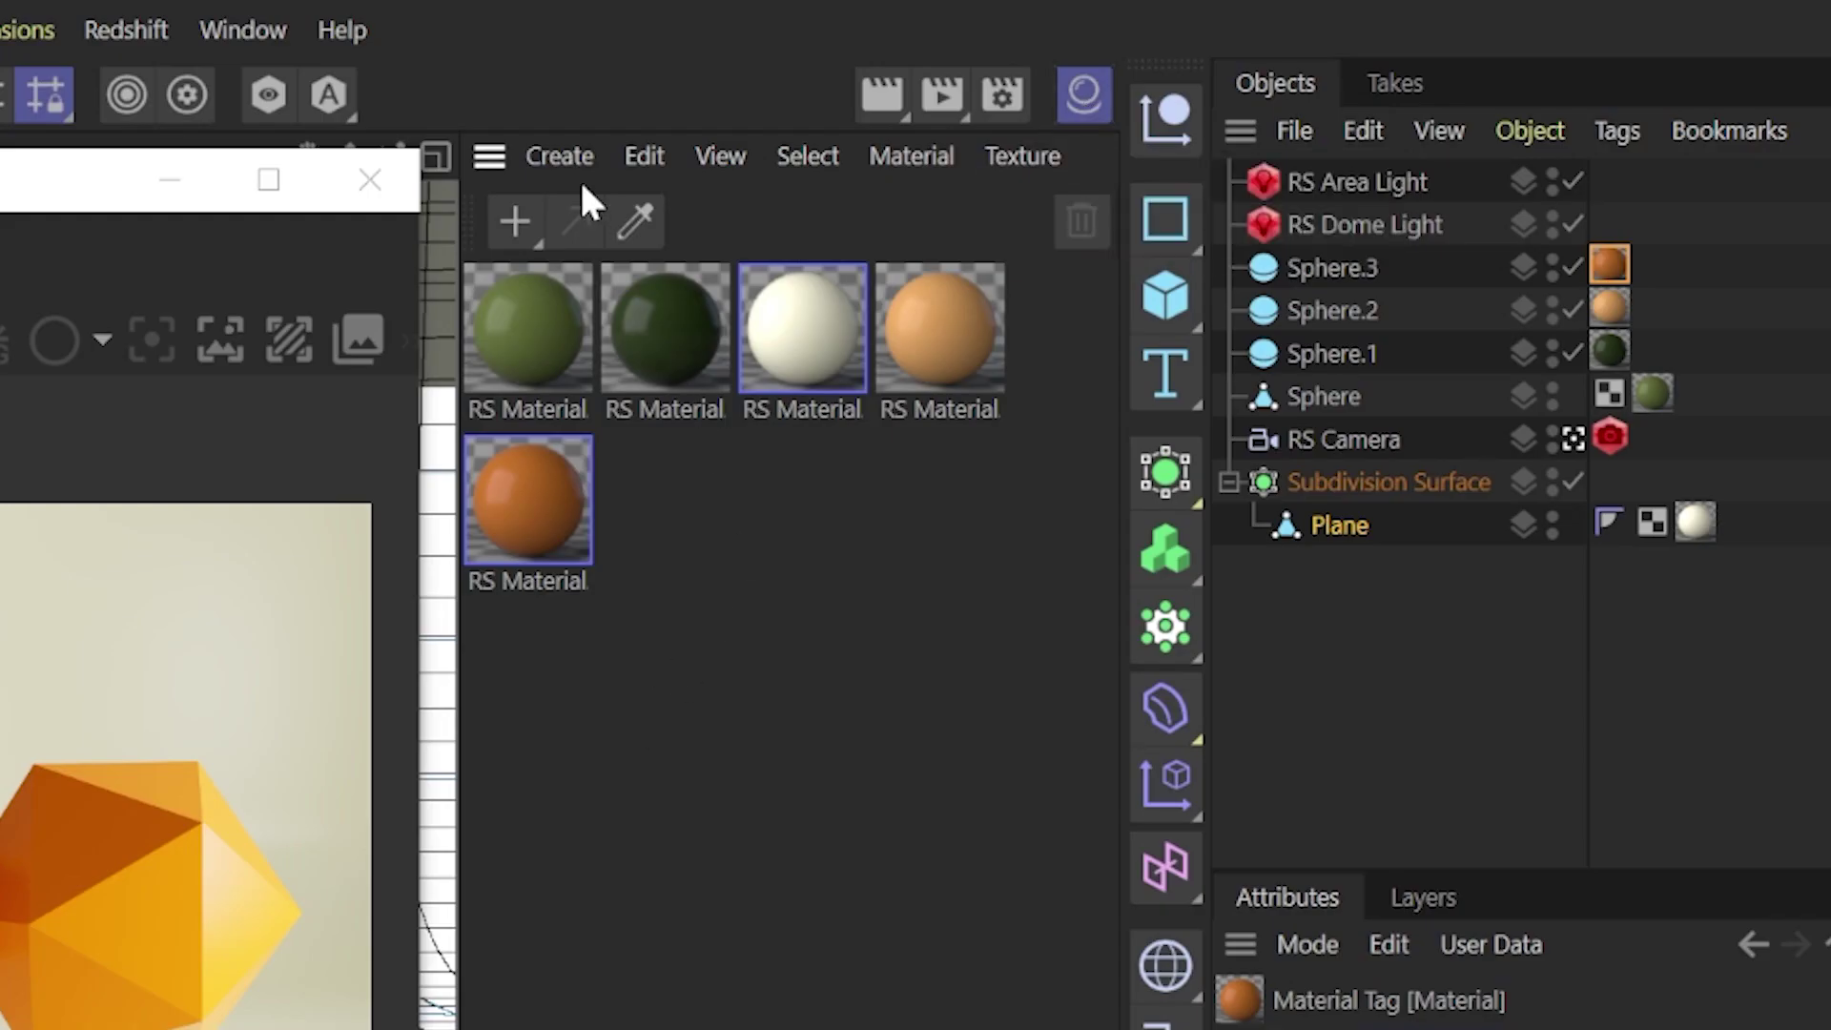
Create a new grey Redshift RS Material via Create > Redshift > Materials > Material.
left_click(560, 156)
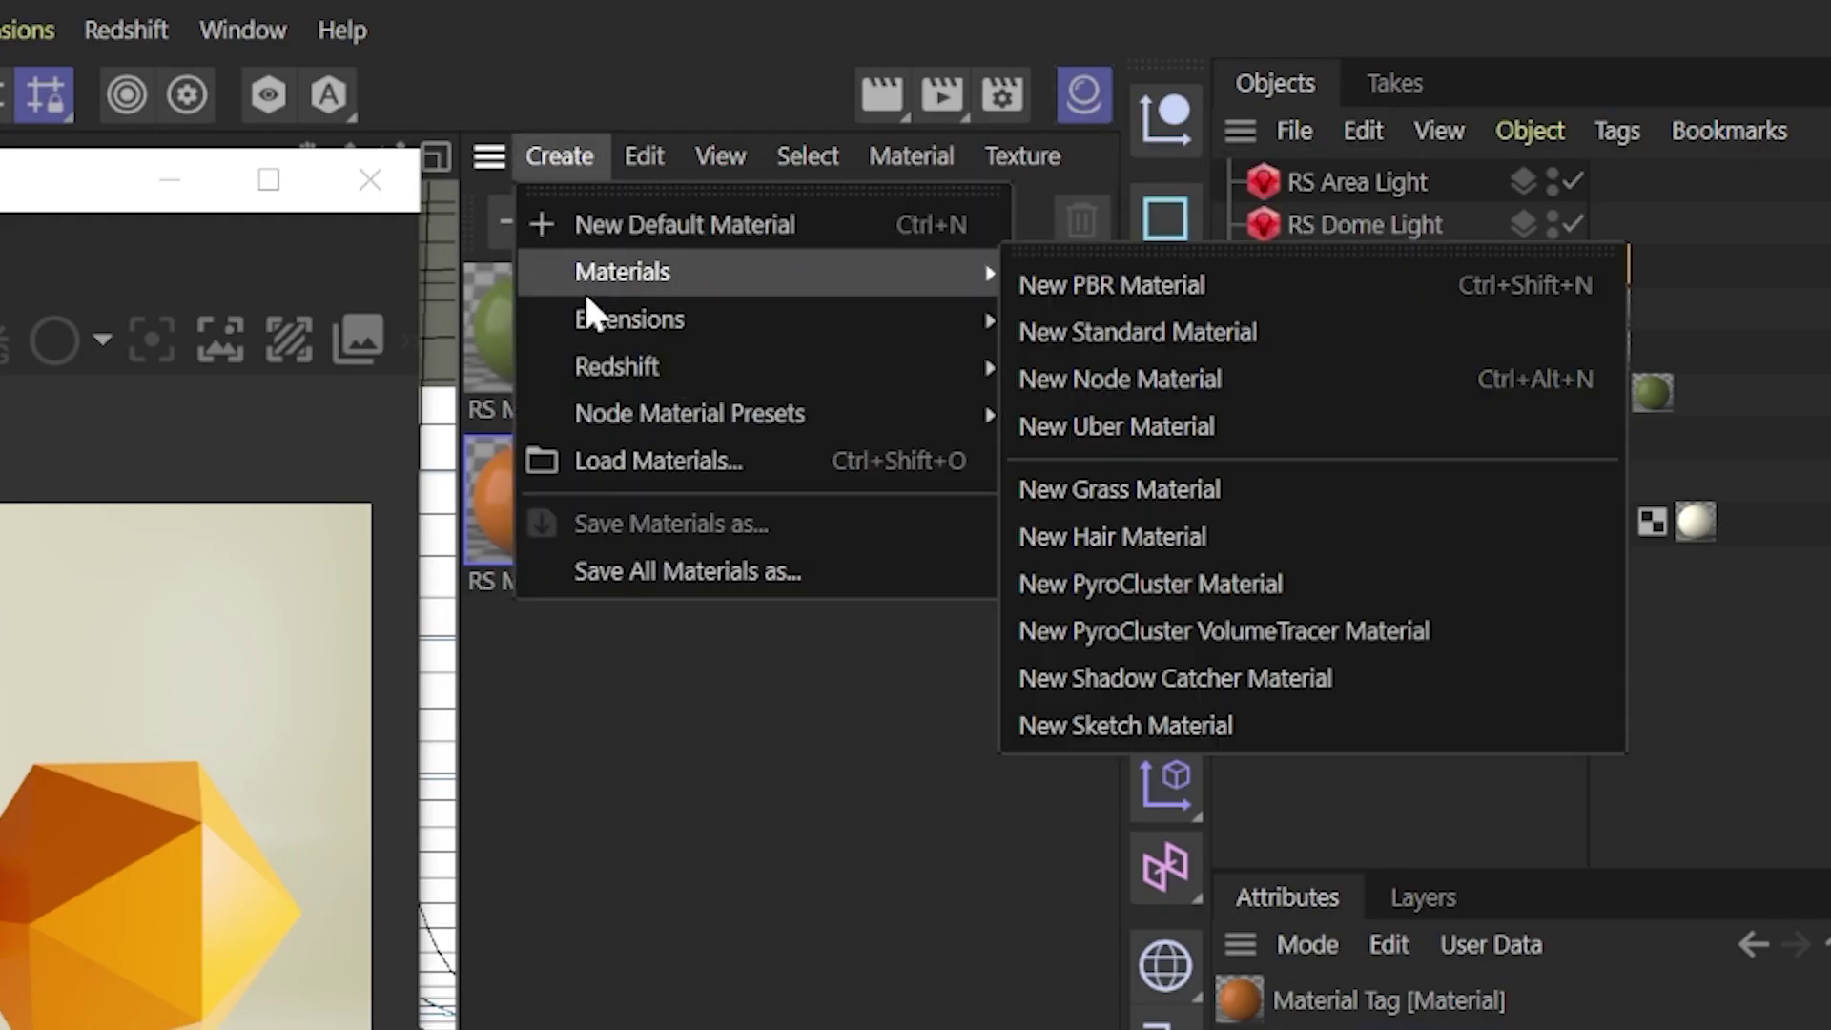
mouse_move(769, 366)
mouse_move(1066, 366)
left_click(1182, 365)
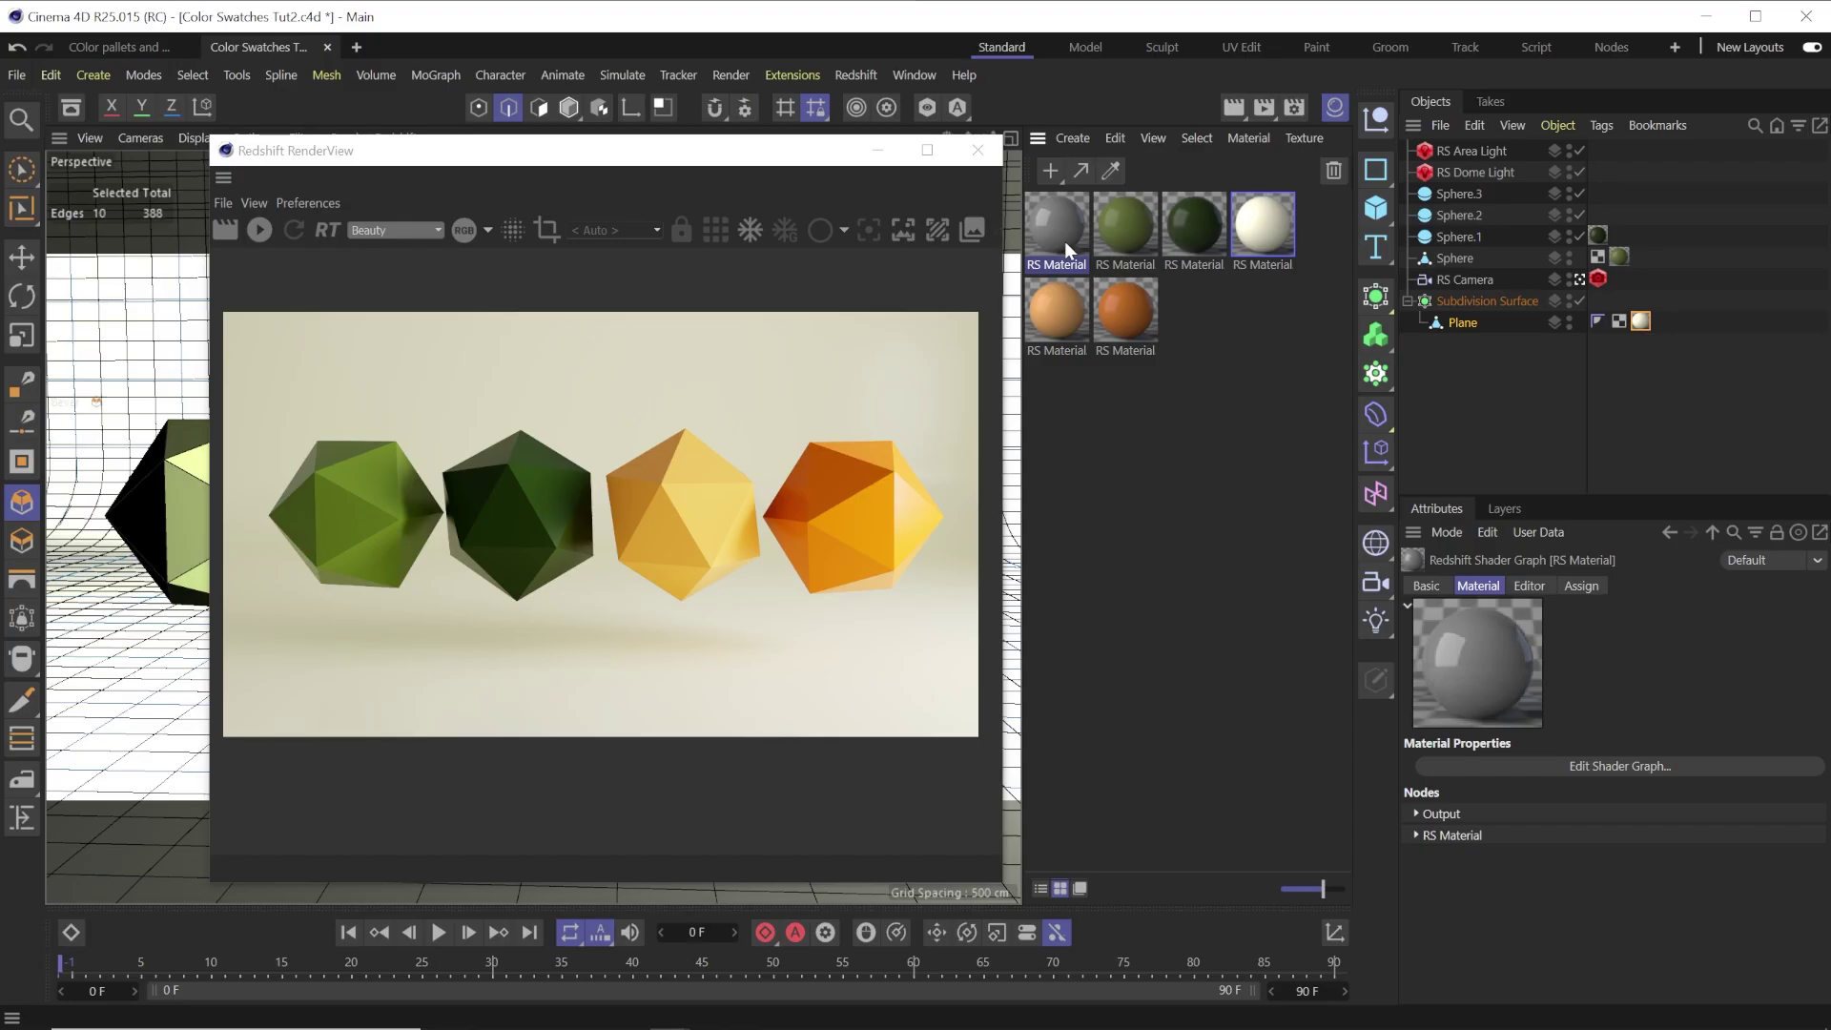
In the RS Material's shader graph, show Diffuse Color as hex with swatch palettes, hiding HSV sliders.
double_click(1064, 242)
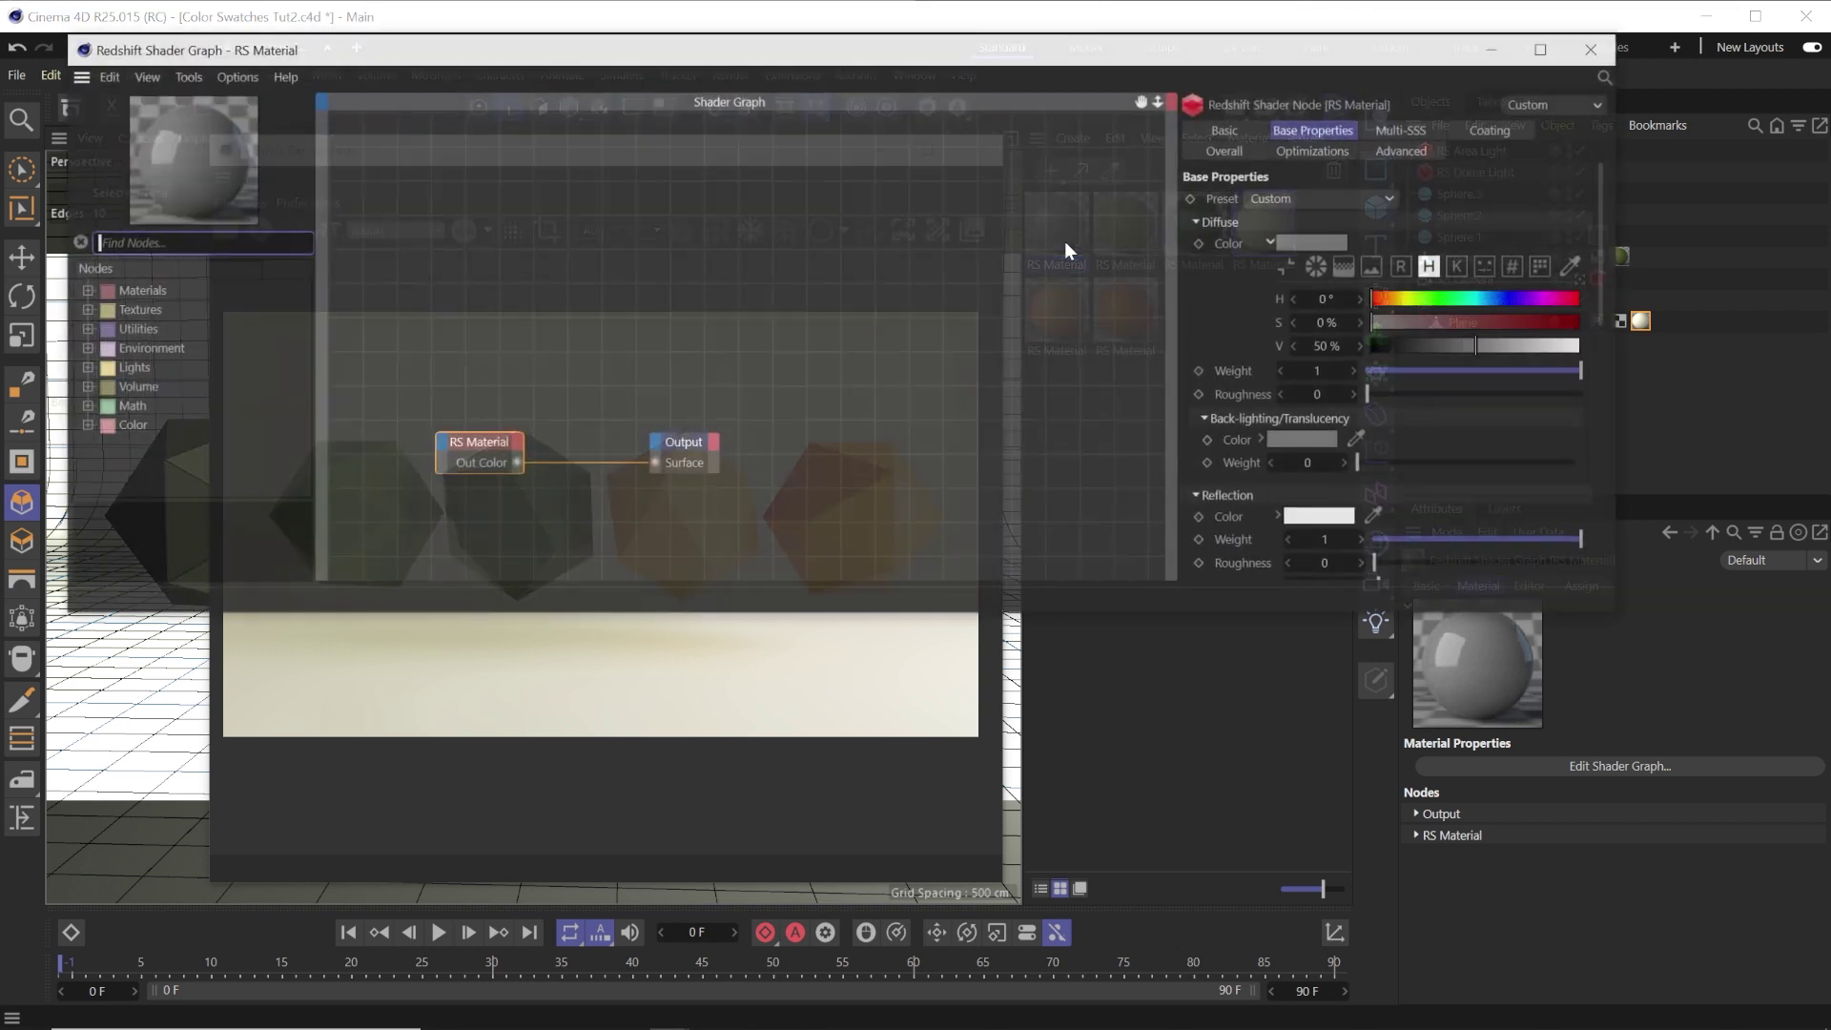
mouse_move(1295, 240)
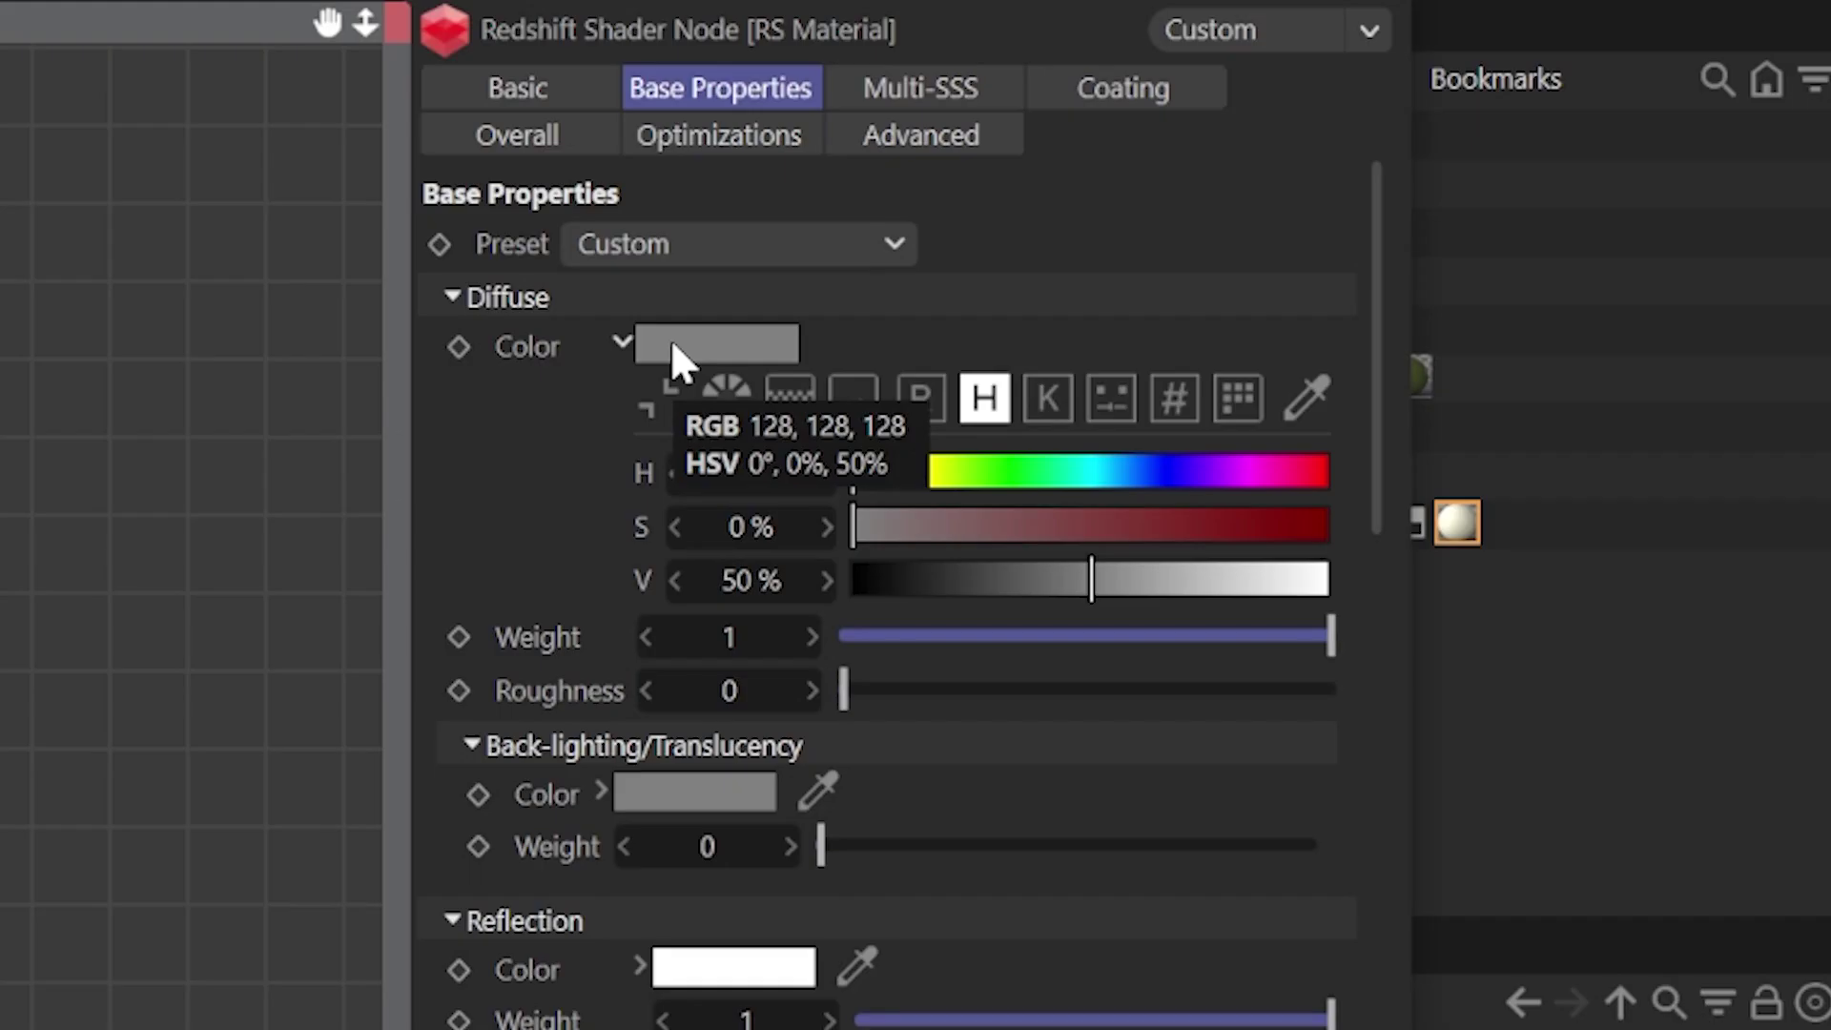
left_click(621, 343)
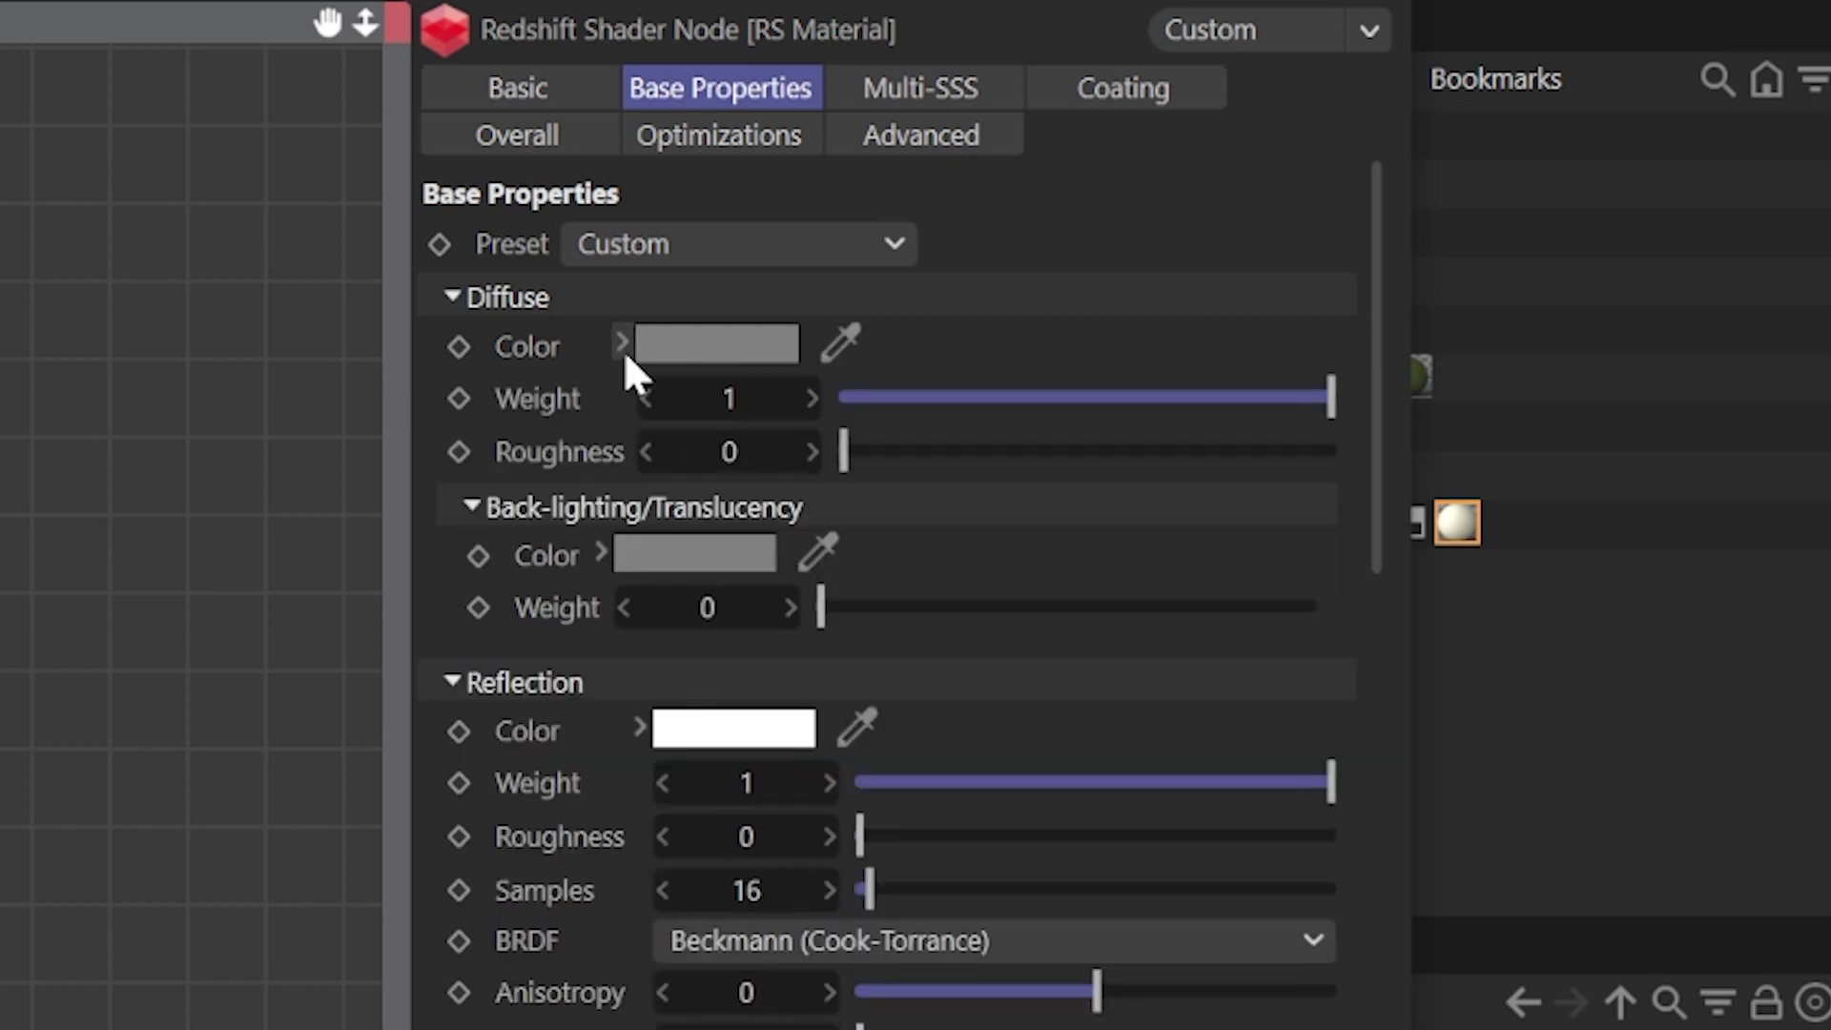
left_click(621, 343)
left_click(1174, 398)
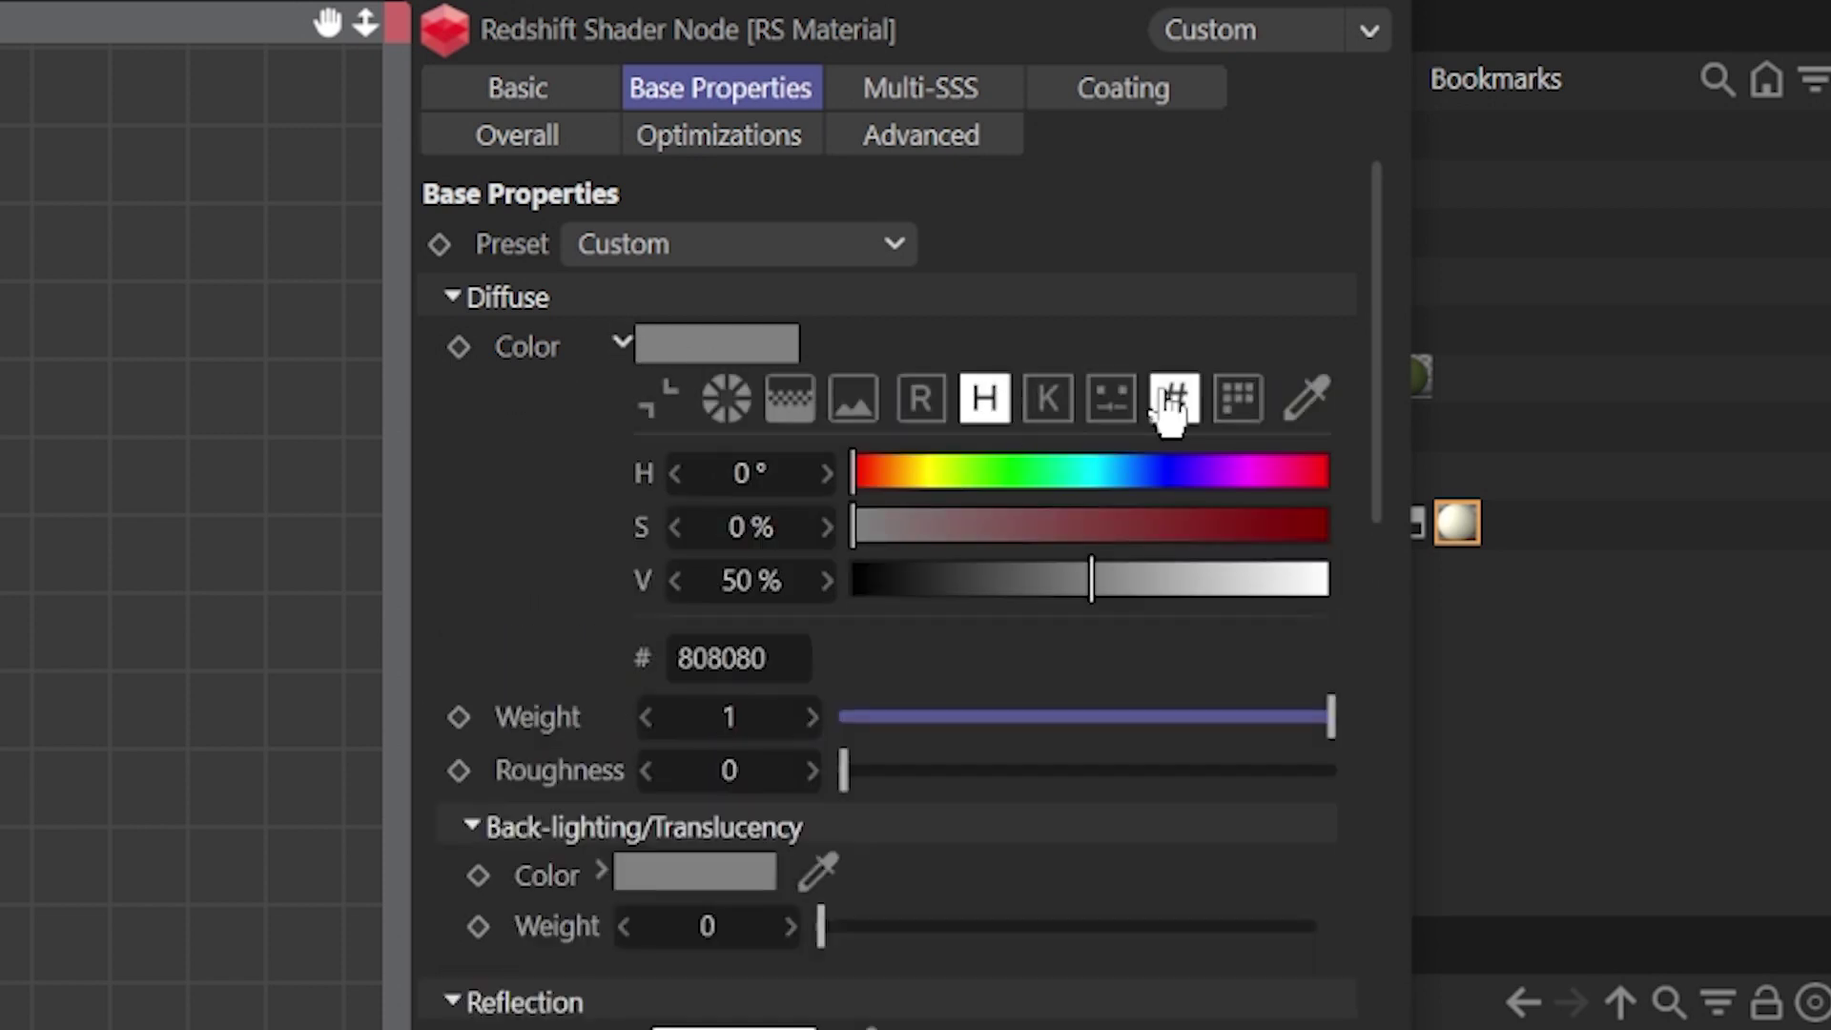
left_click(1238, 397)
left_click(987, 406)
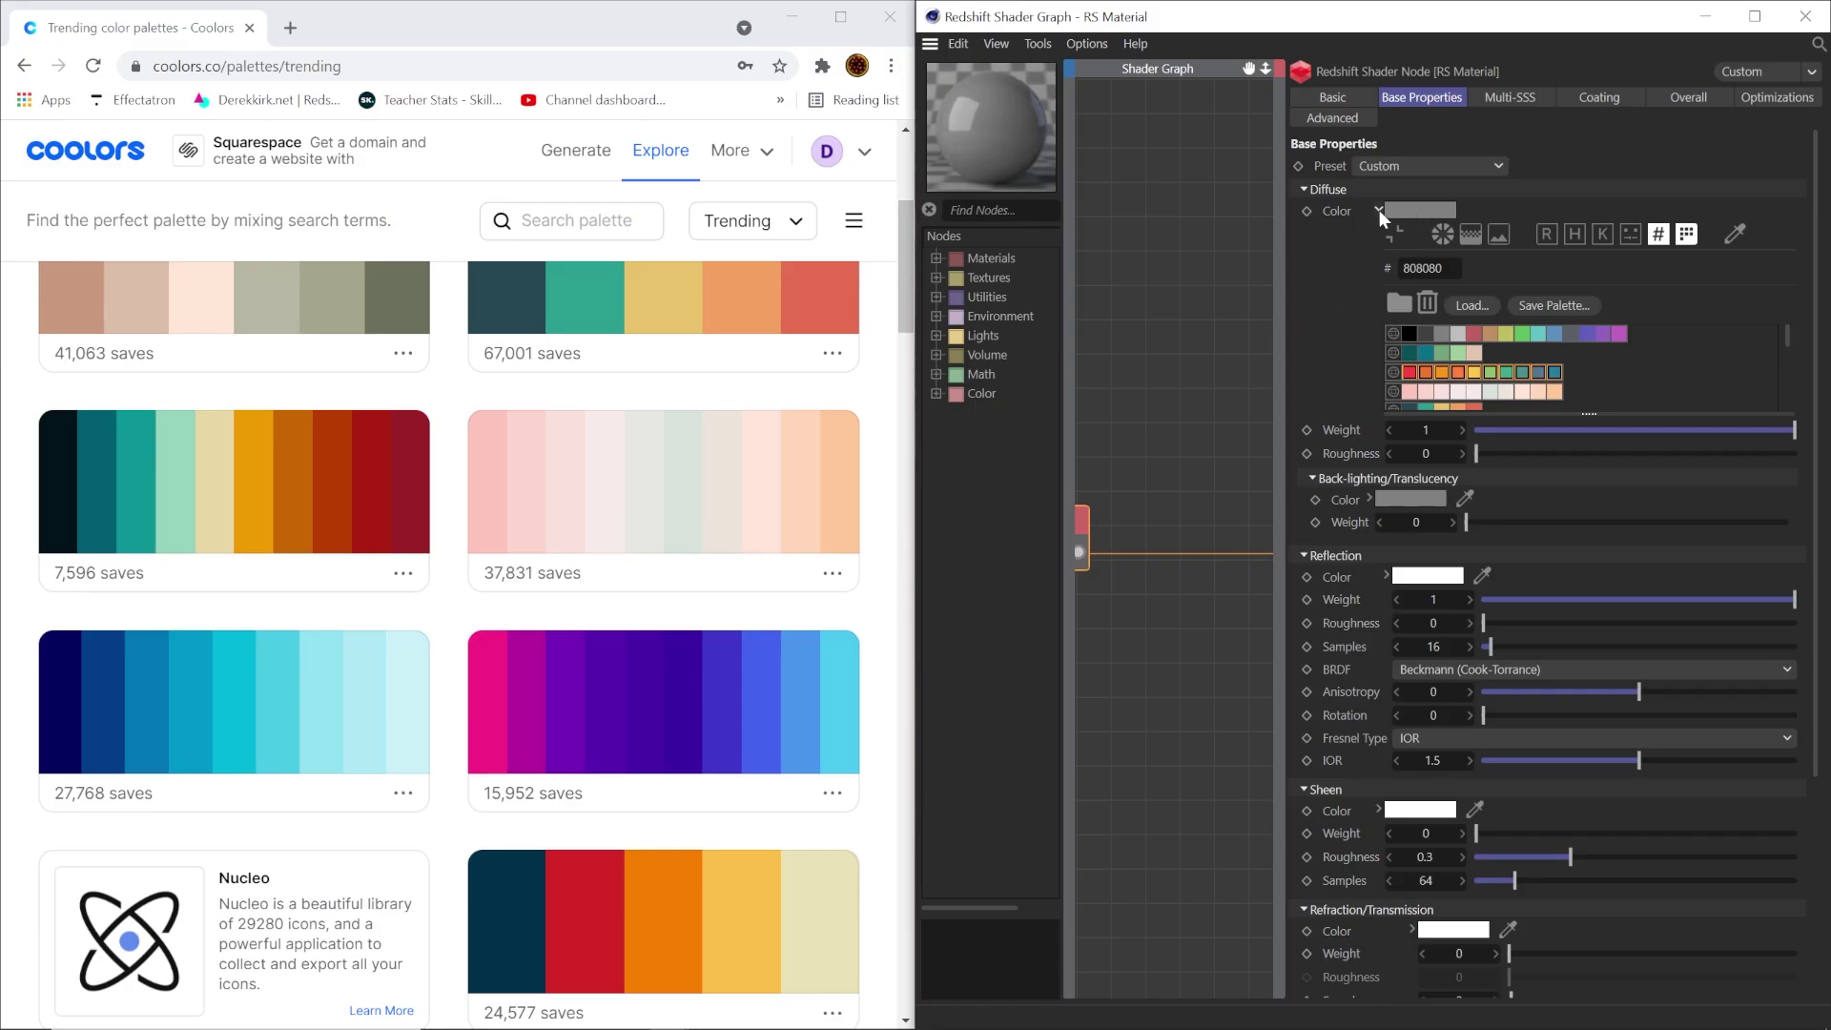
Try a red diffuse colour from the swatches, then undo it.
left_click(1379, 210)
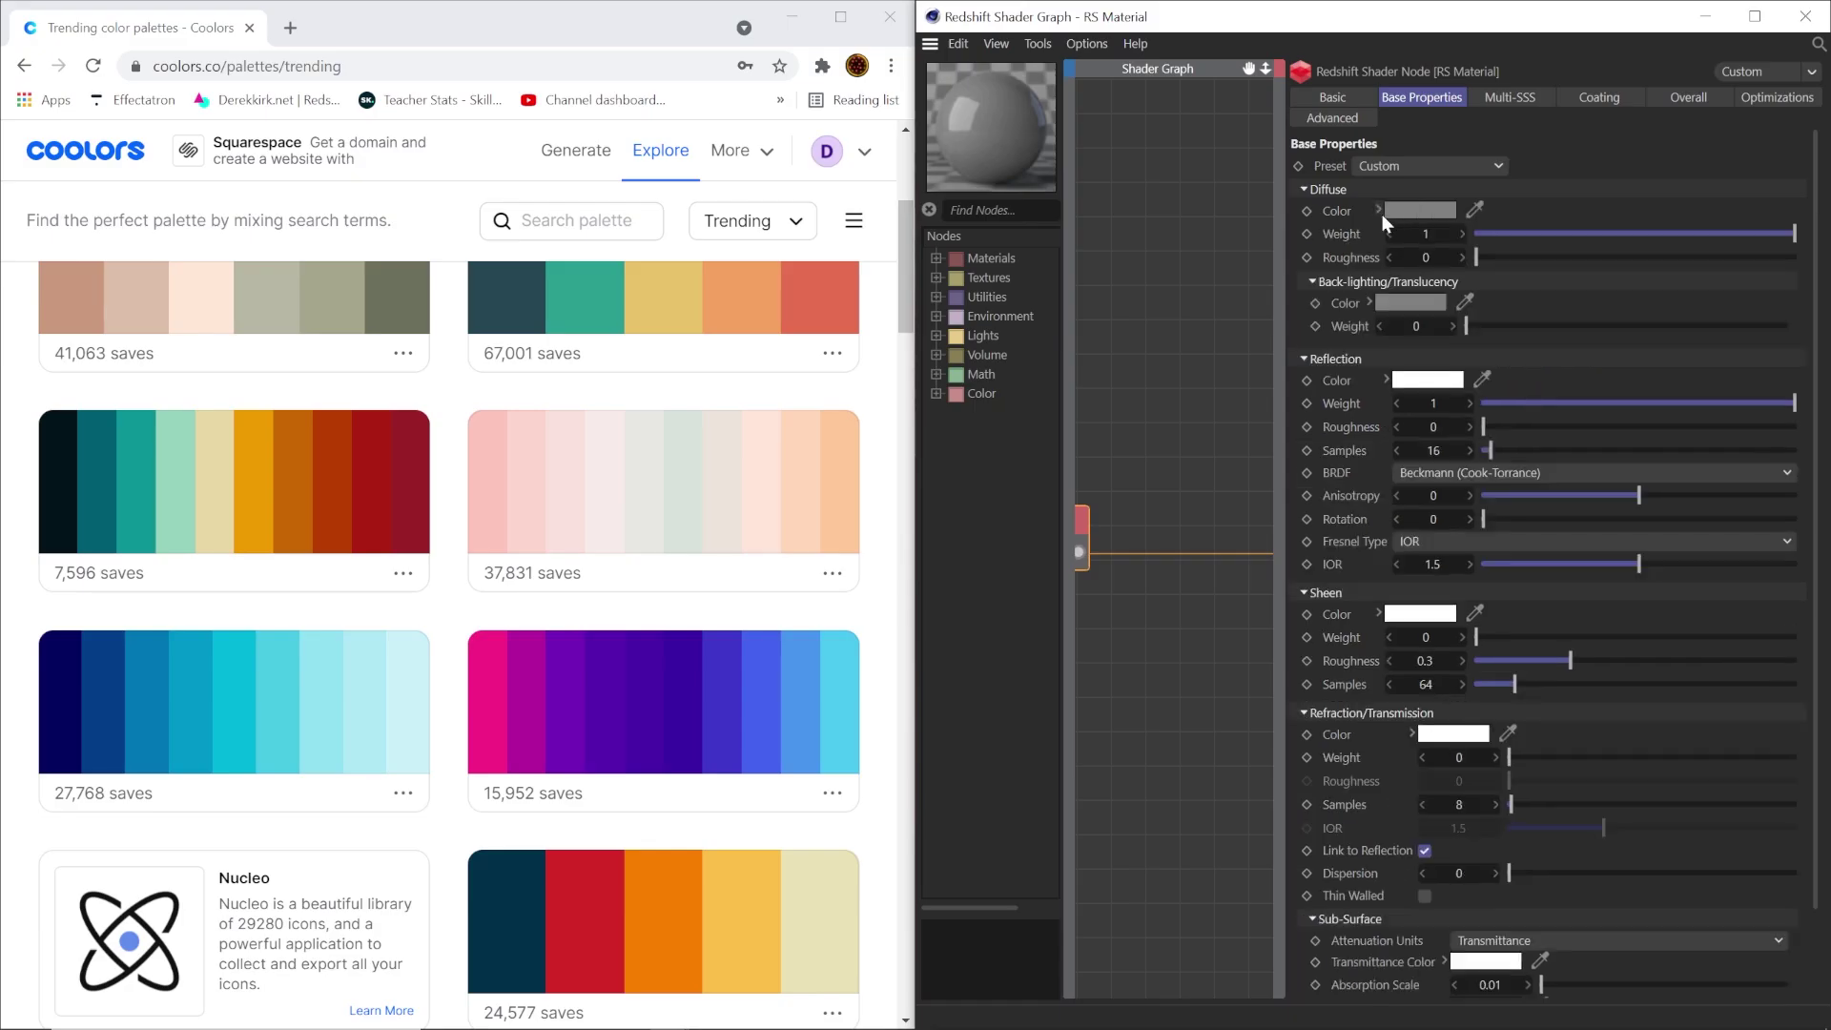
left_click(1419, 209)
left_click(1362, 346)
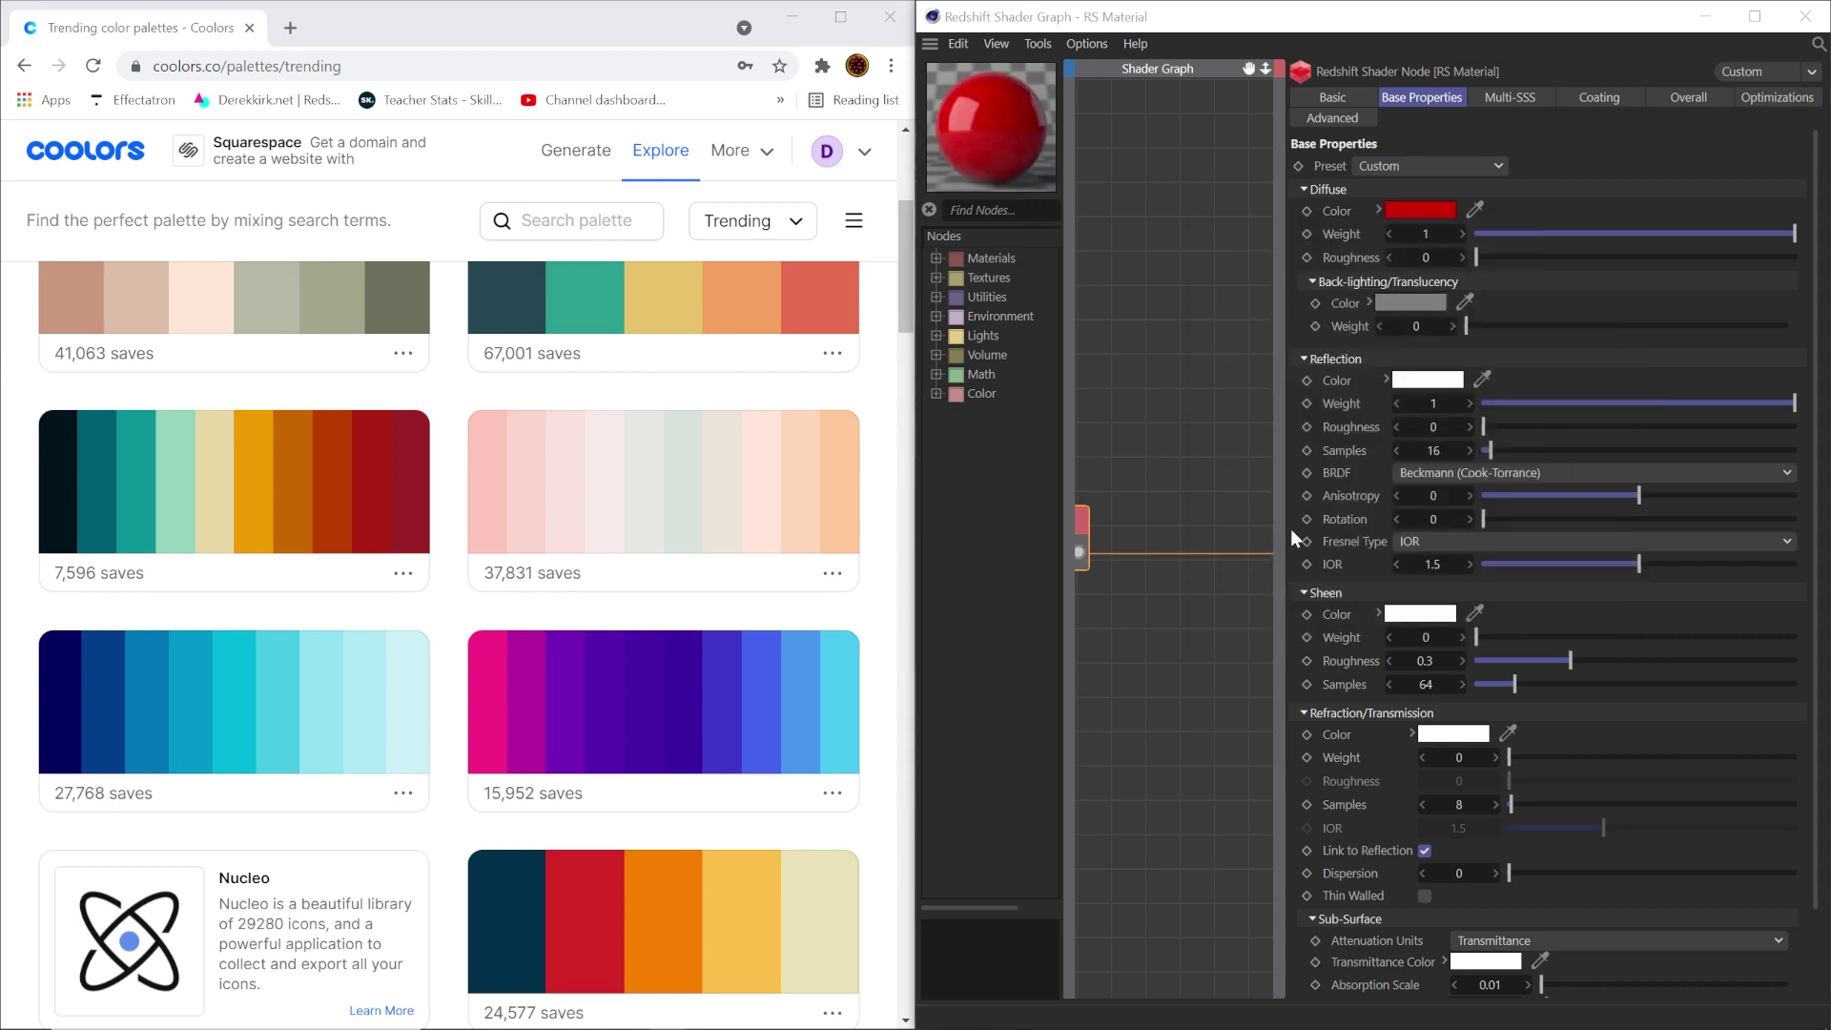
key("ctrl+z")
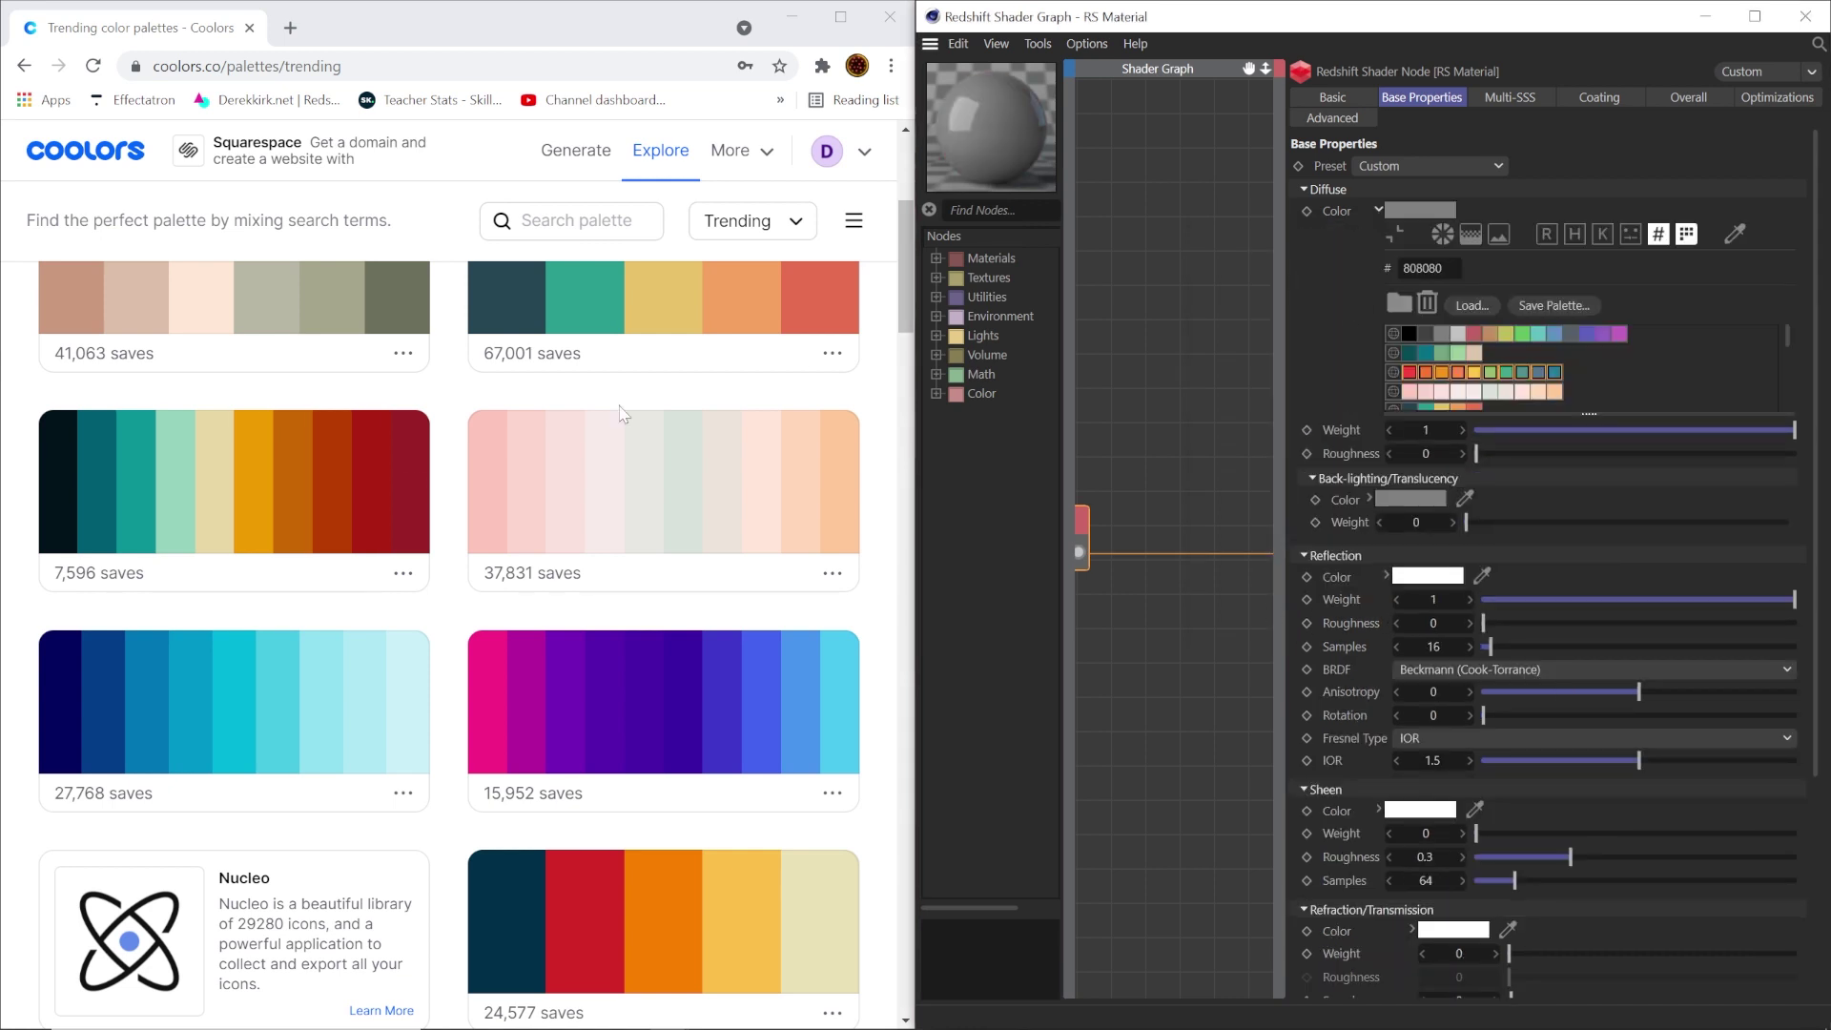
Paste navy 03045E as the diffuse hex and save it in a new global group 'Ice Blue'.
left_click(80, 705)
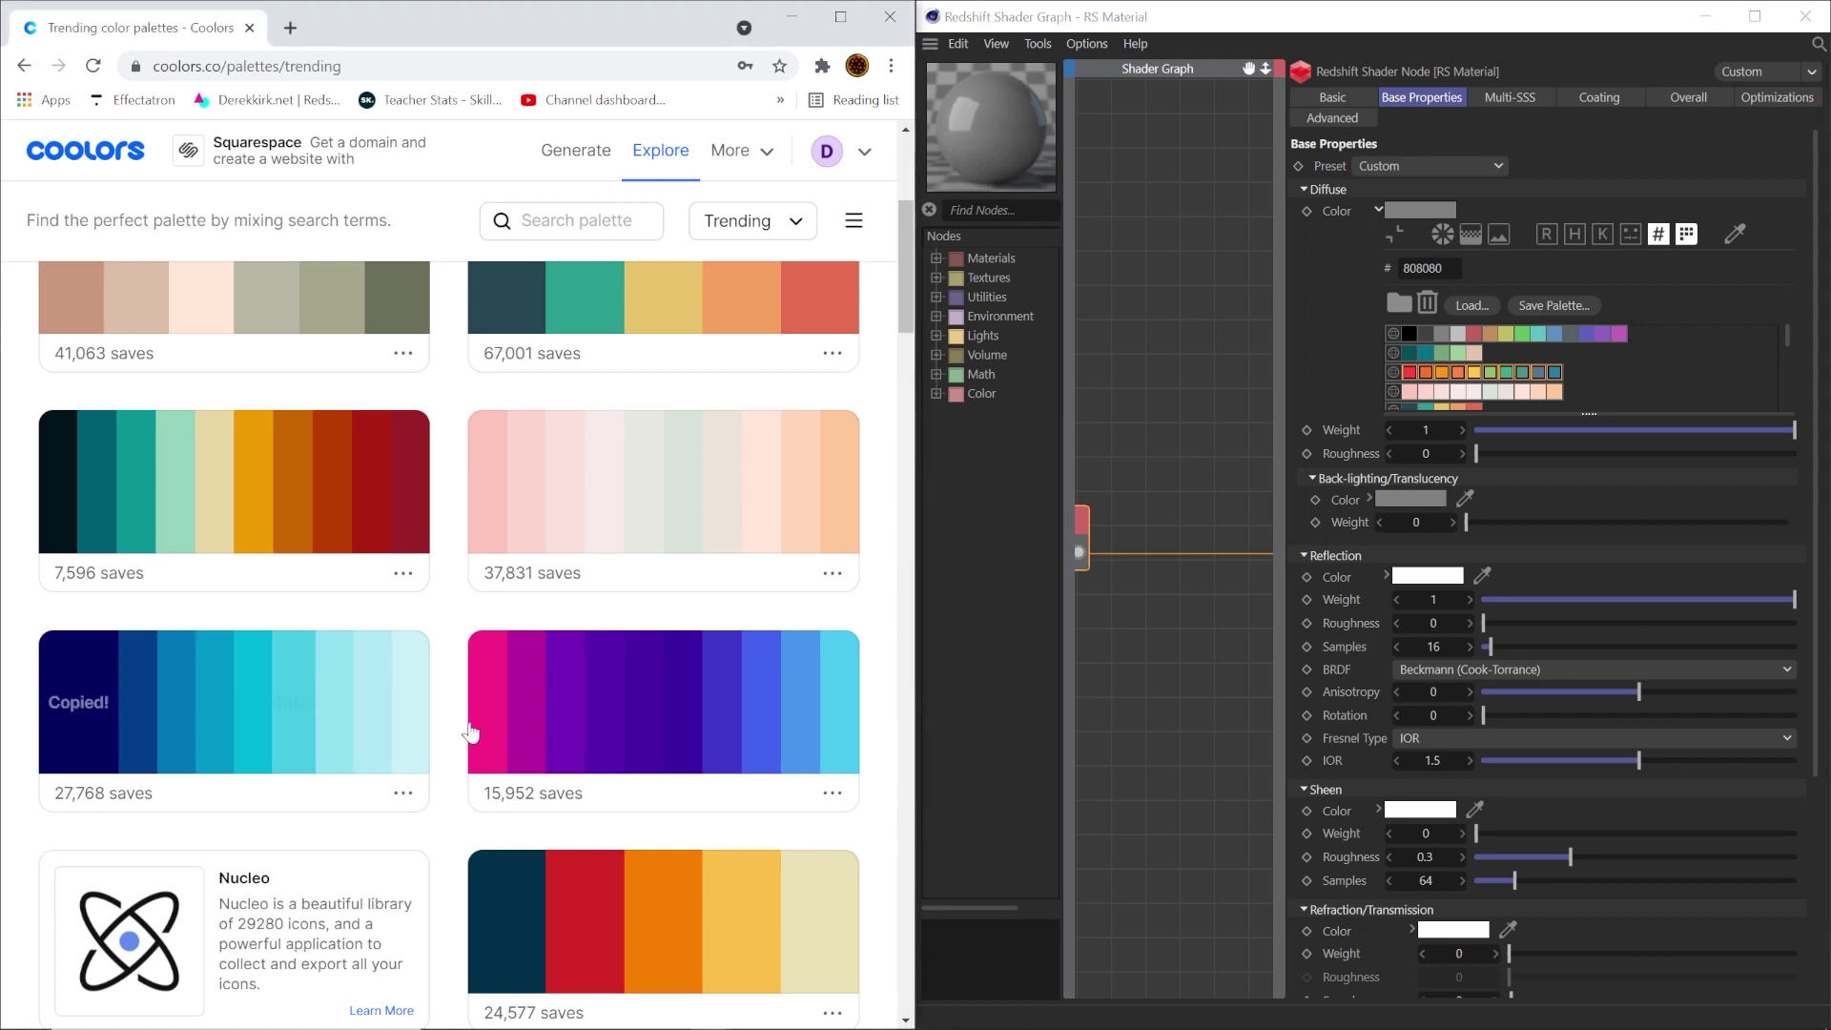
left_click(57, 706)
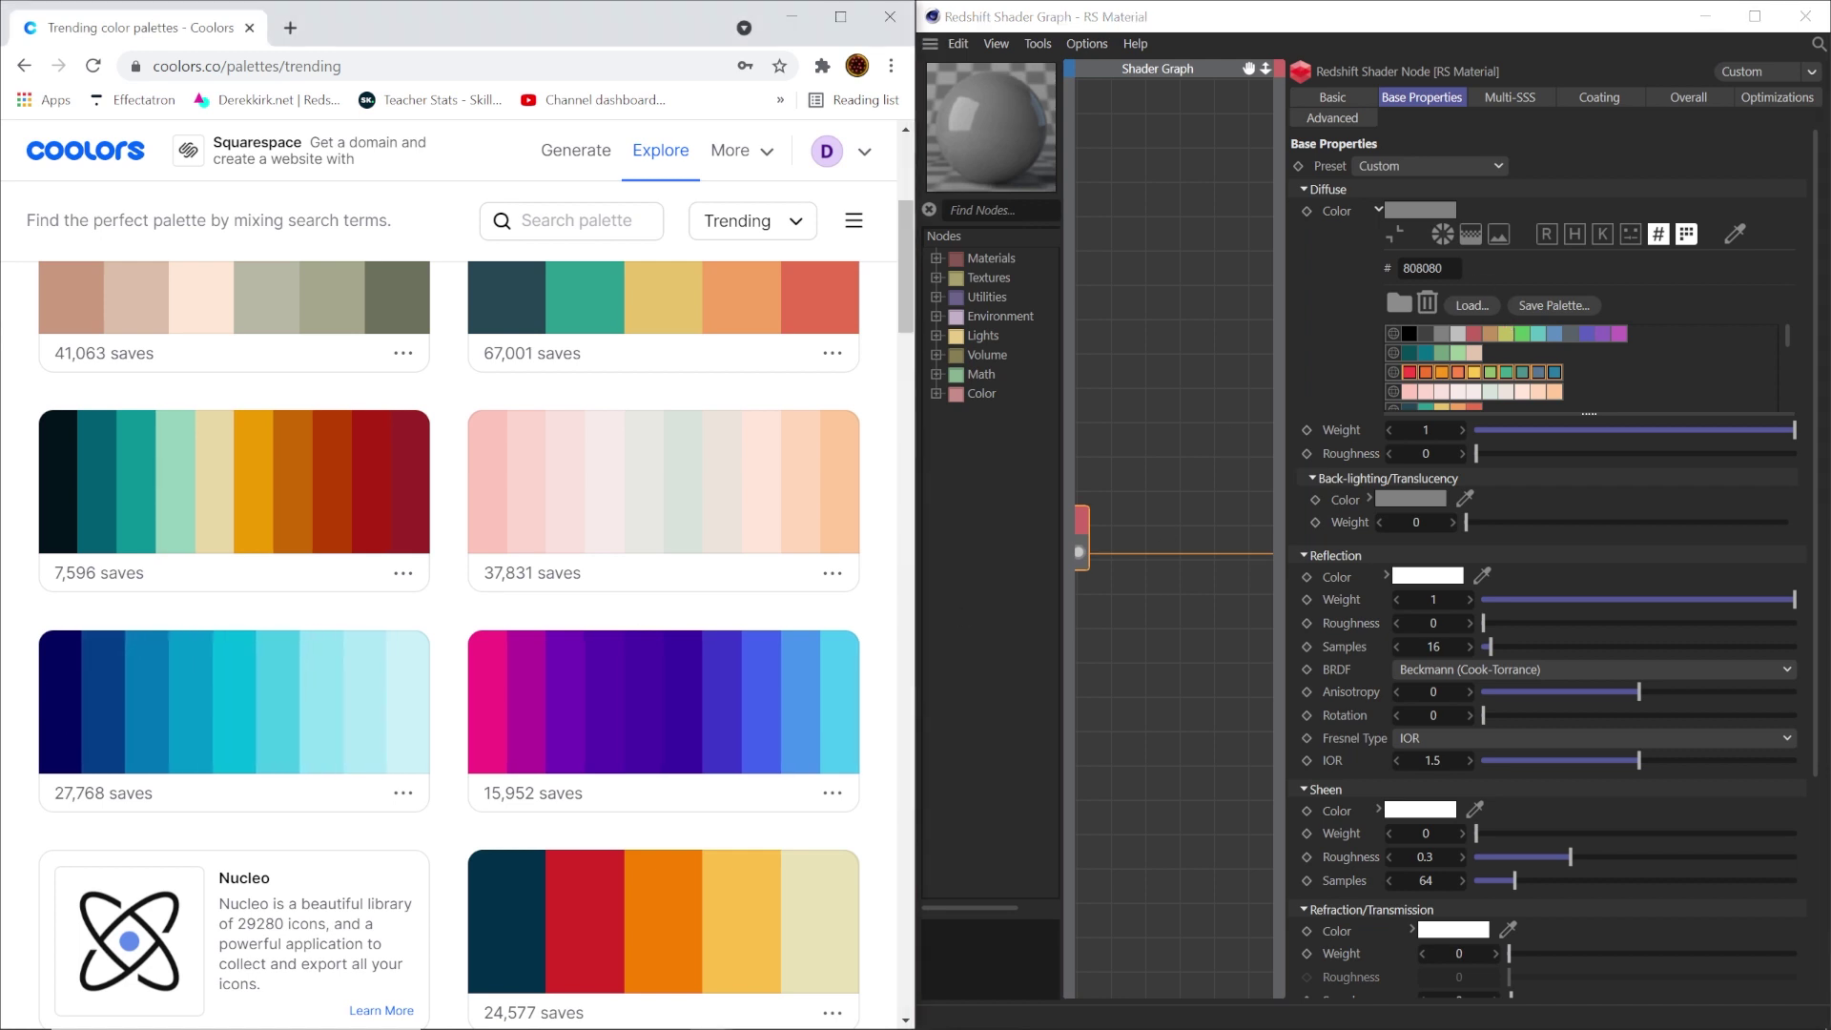
left_click(1428, 268)
type("03045e")
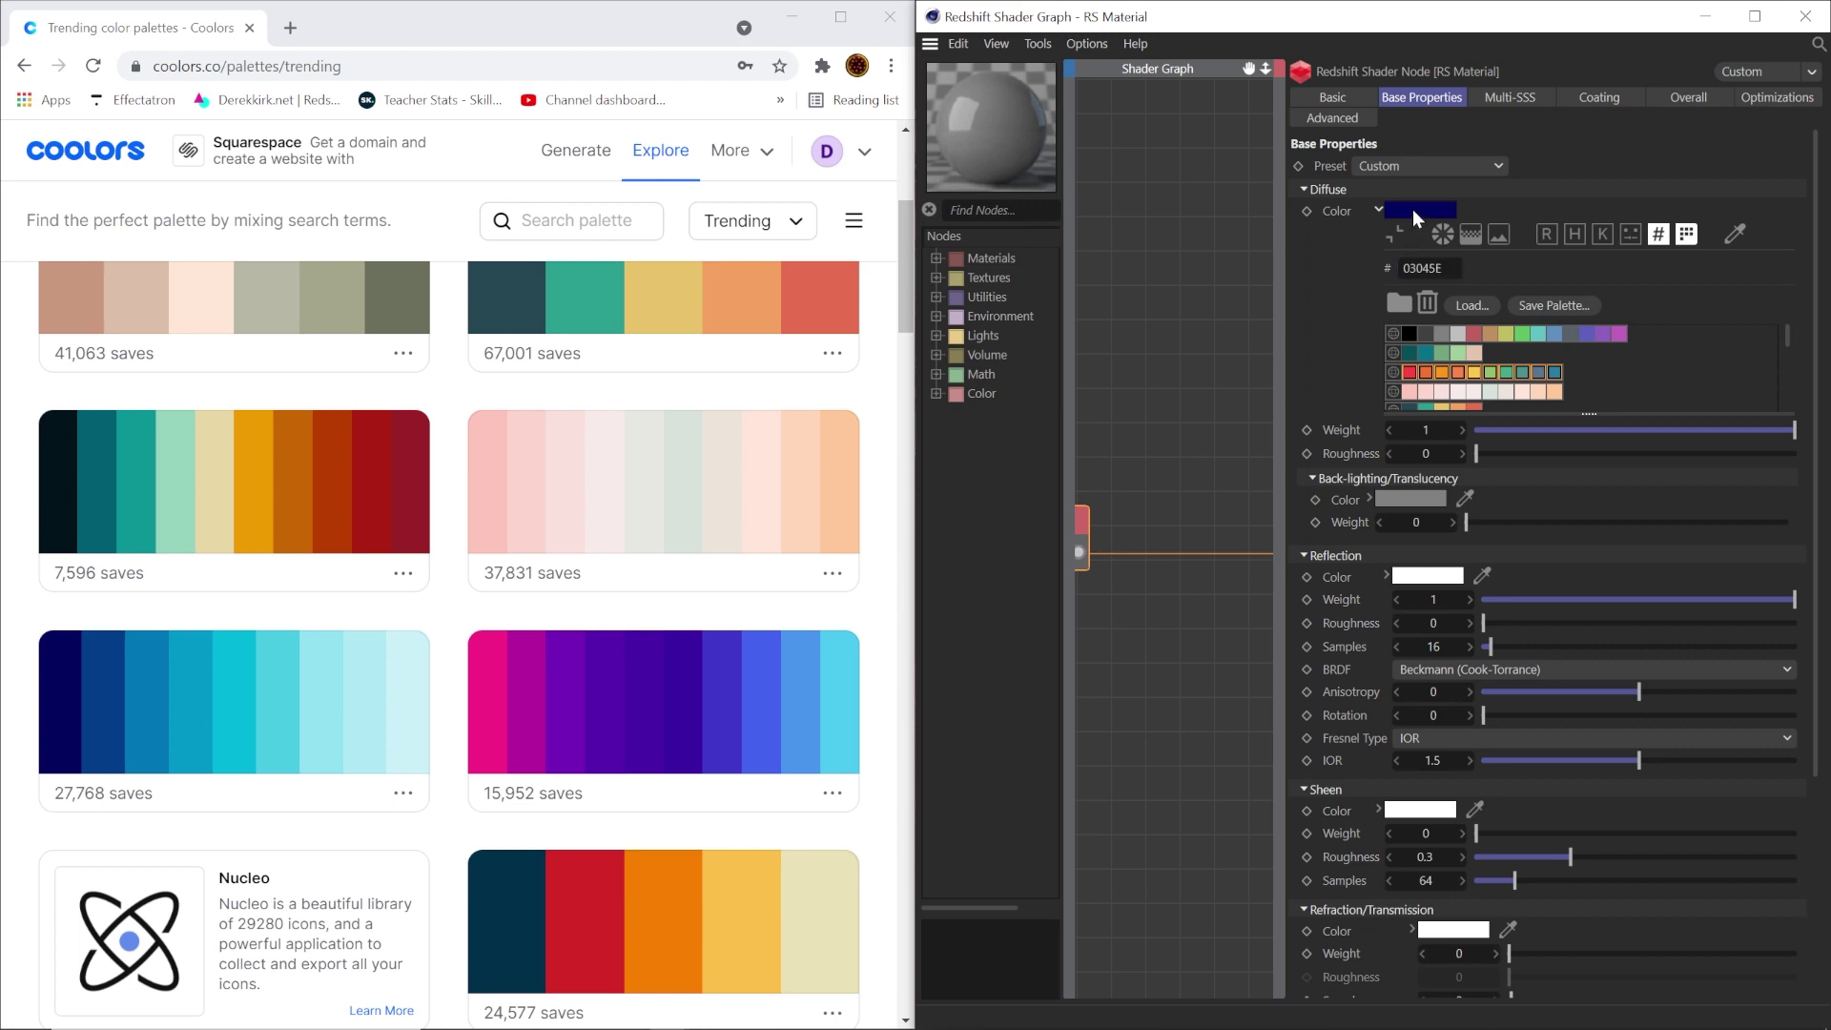
left_click_drag(1411, 209, 1434, 420)
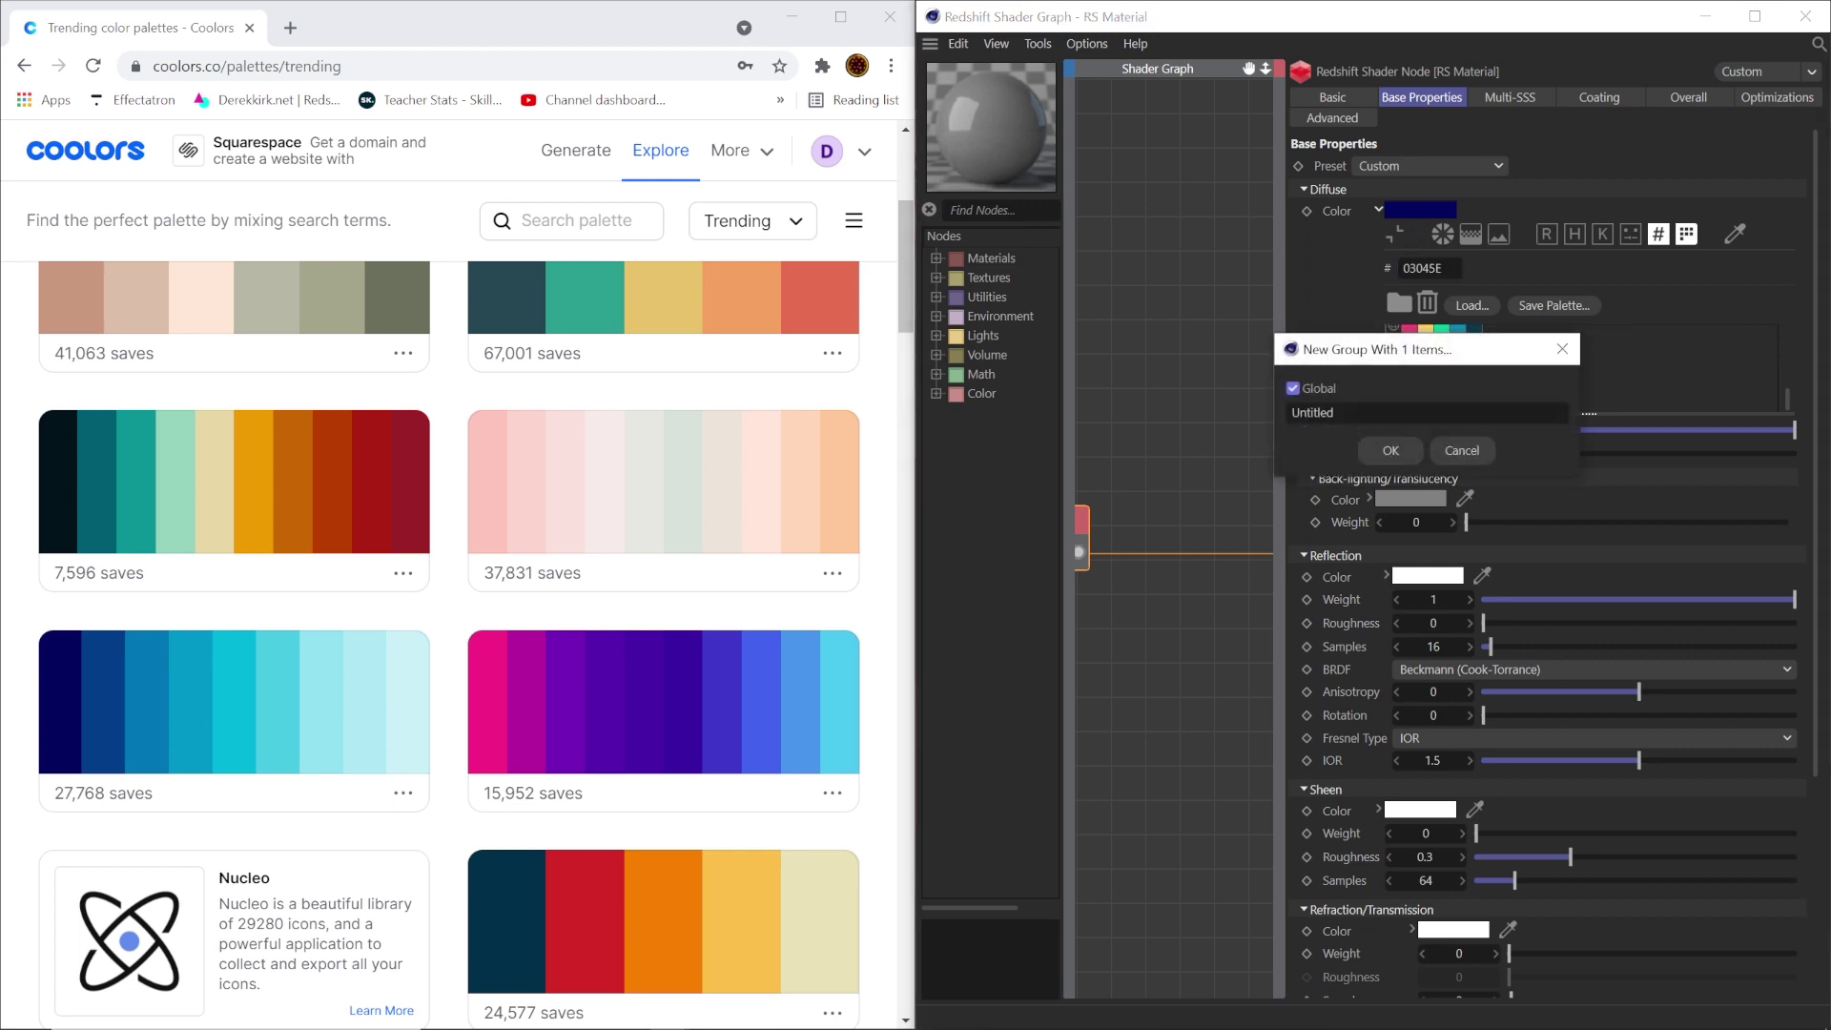
left_click_drag(1353, 355, 1148, 359)
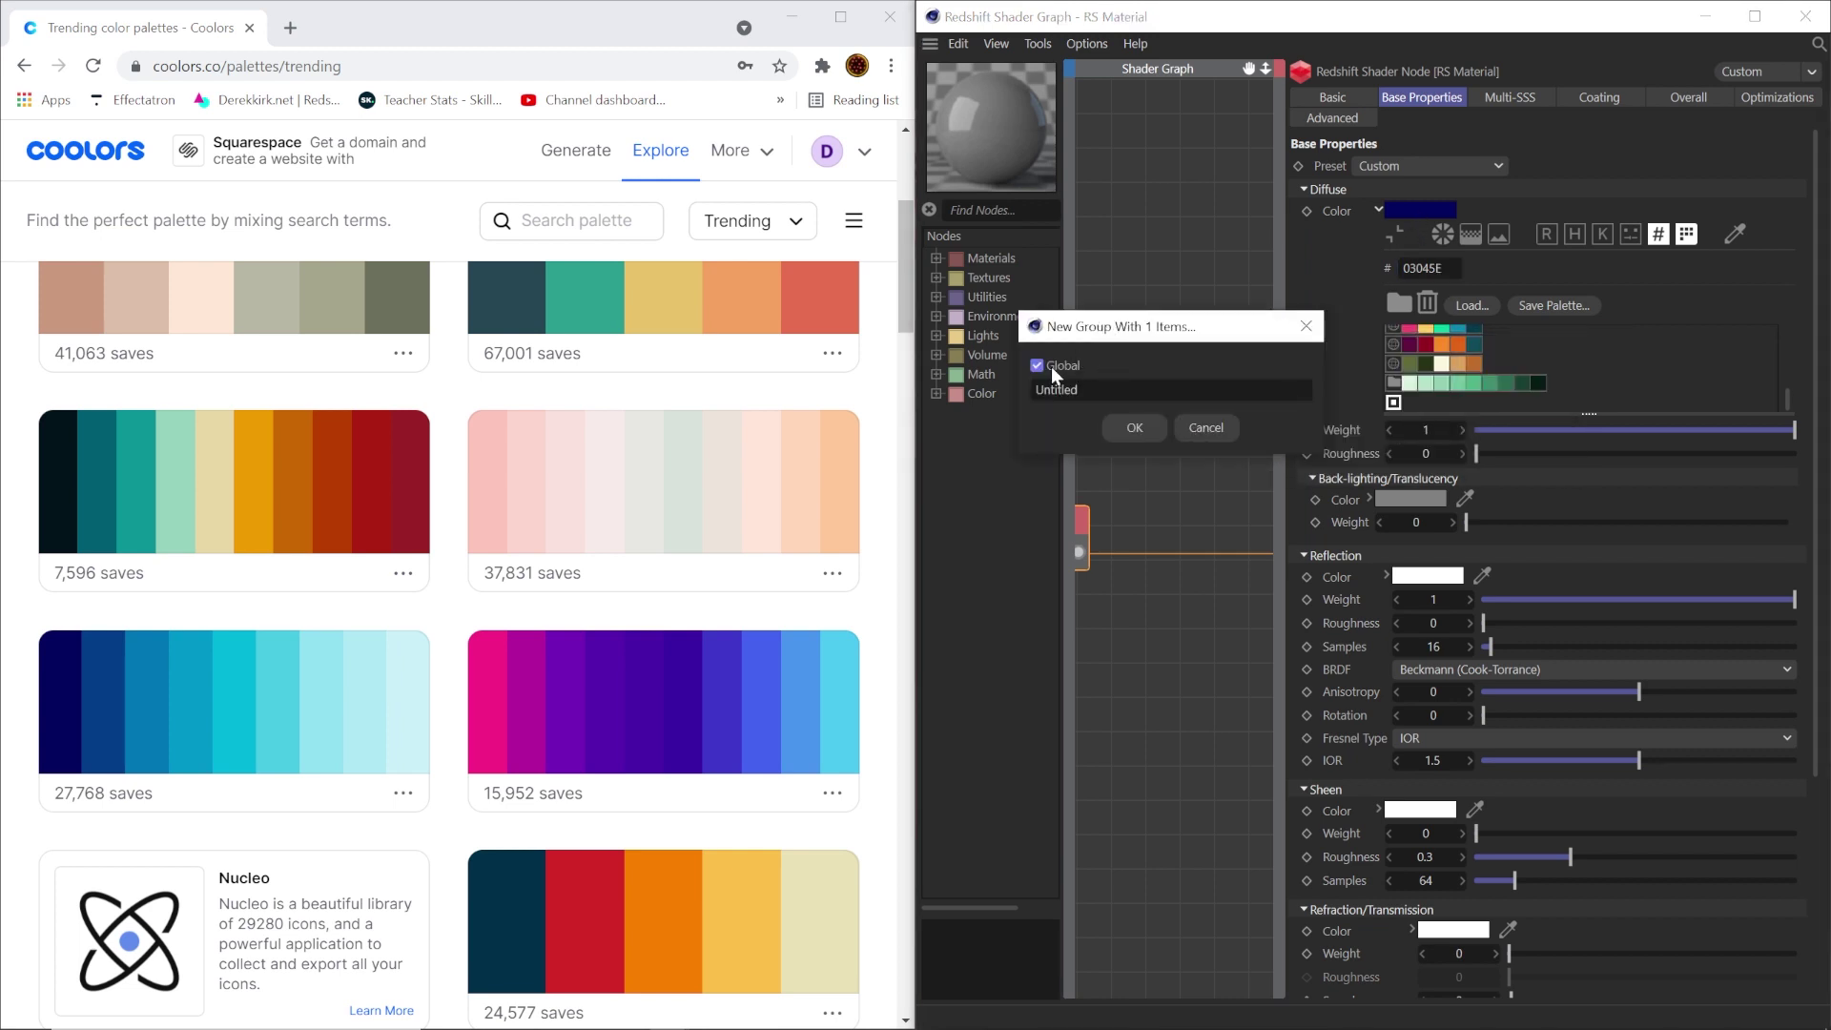
type("Ice Blue")
left_click(1124, 427)
Add the blues 0077B6, 00B4D8 and pale 90E0EF to the Ice Blue group.
left_click(1425, 363)
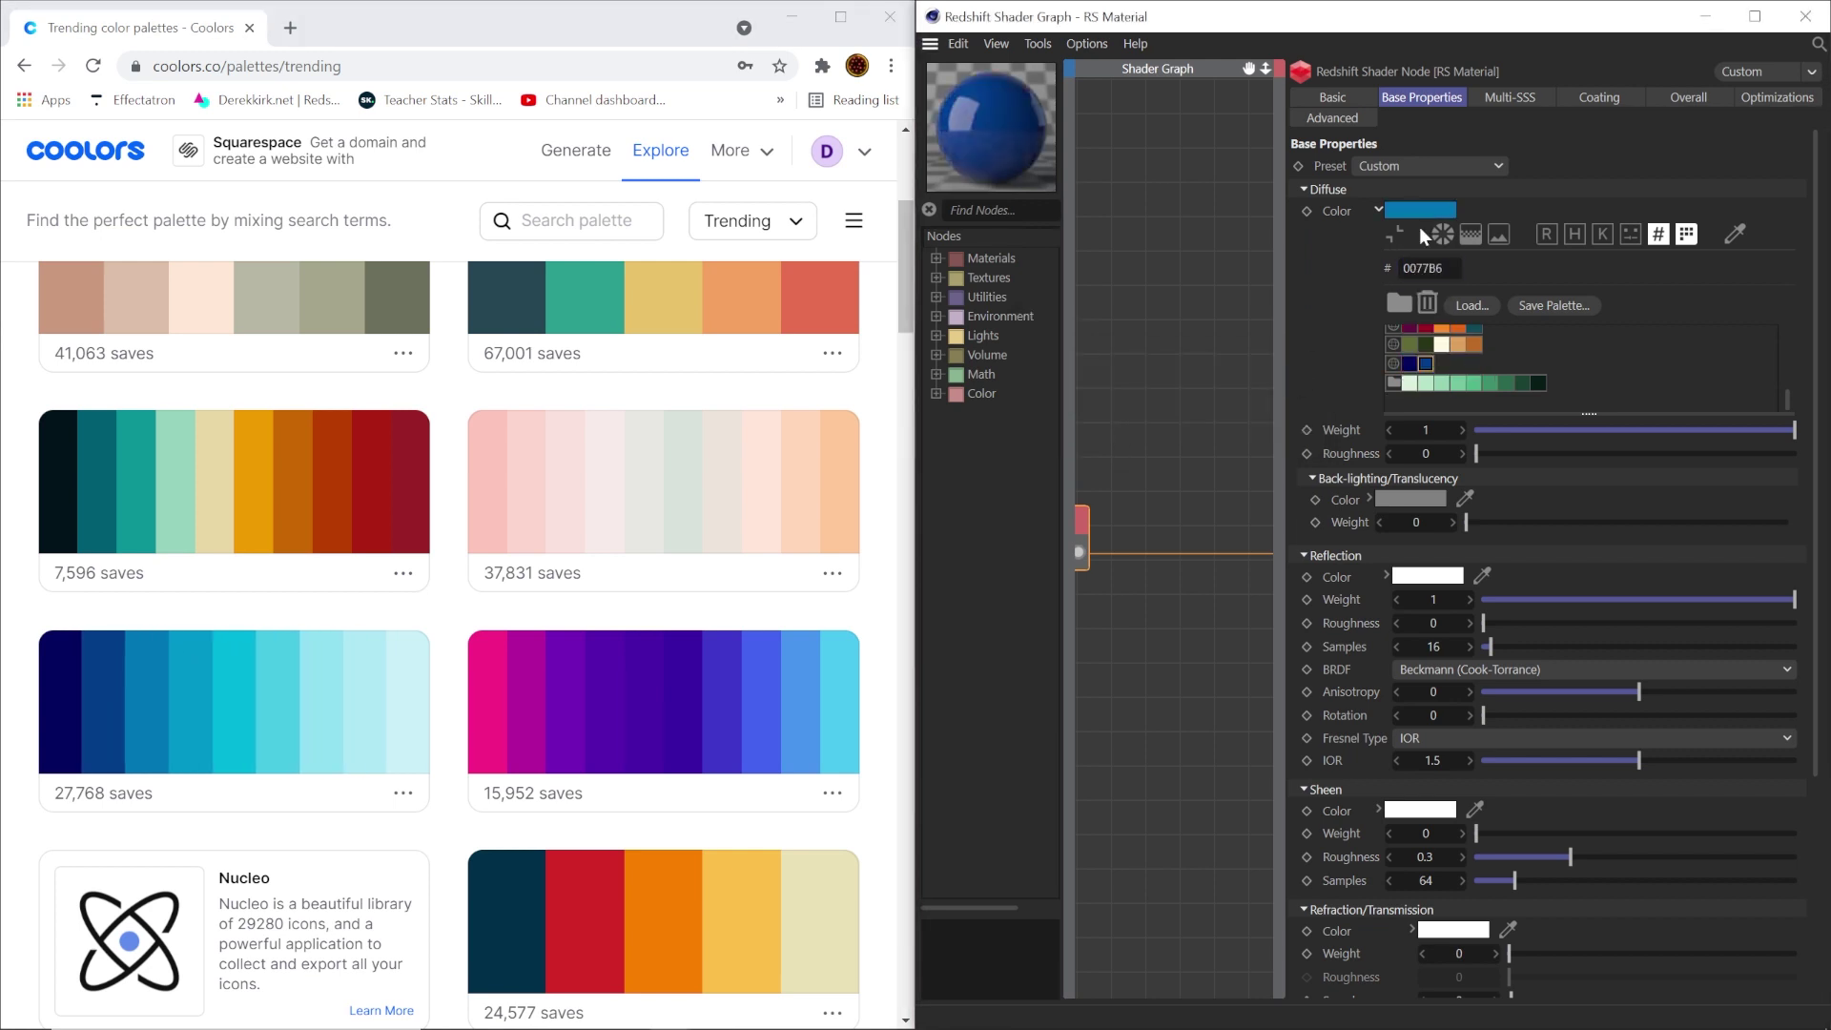
left_click(191, 702)
left_click(234, 702)
left_click(321, 701)
left_click(1427, 268)
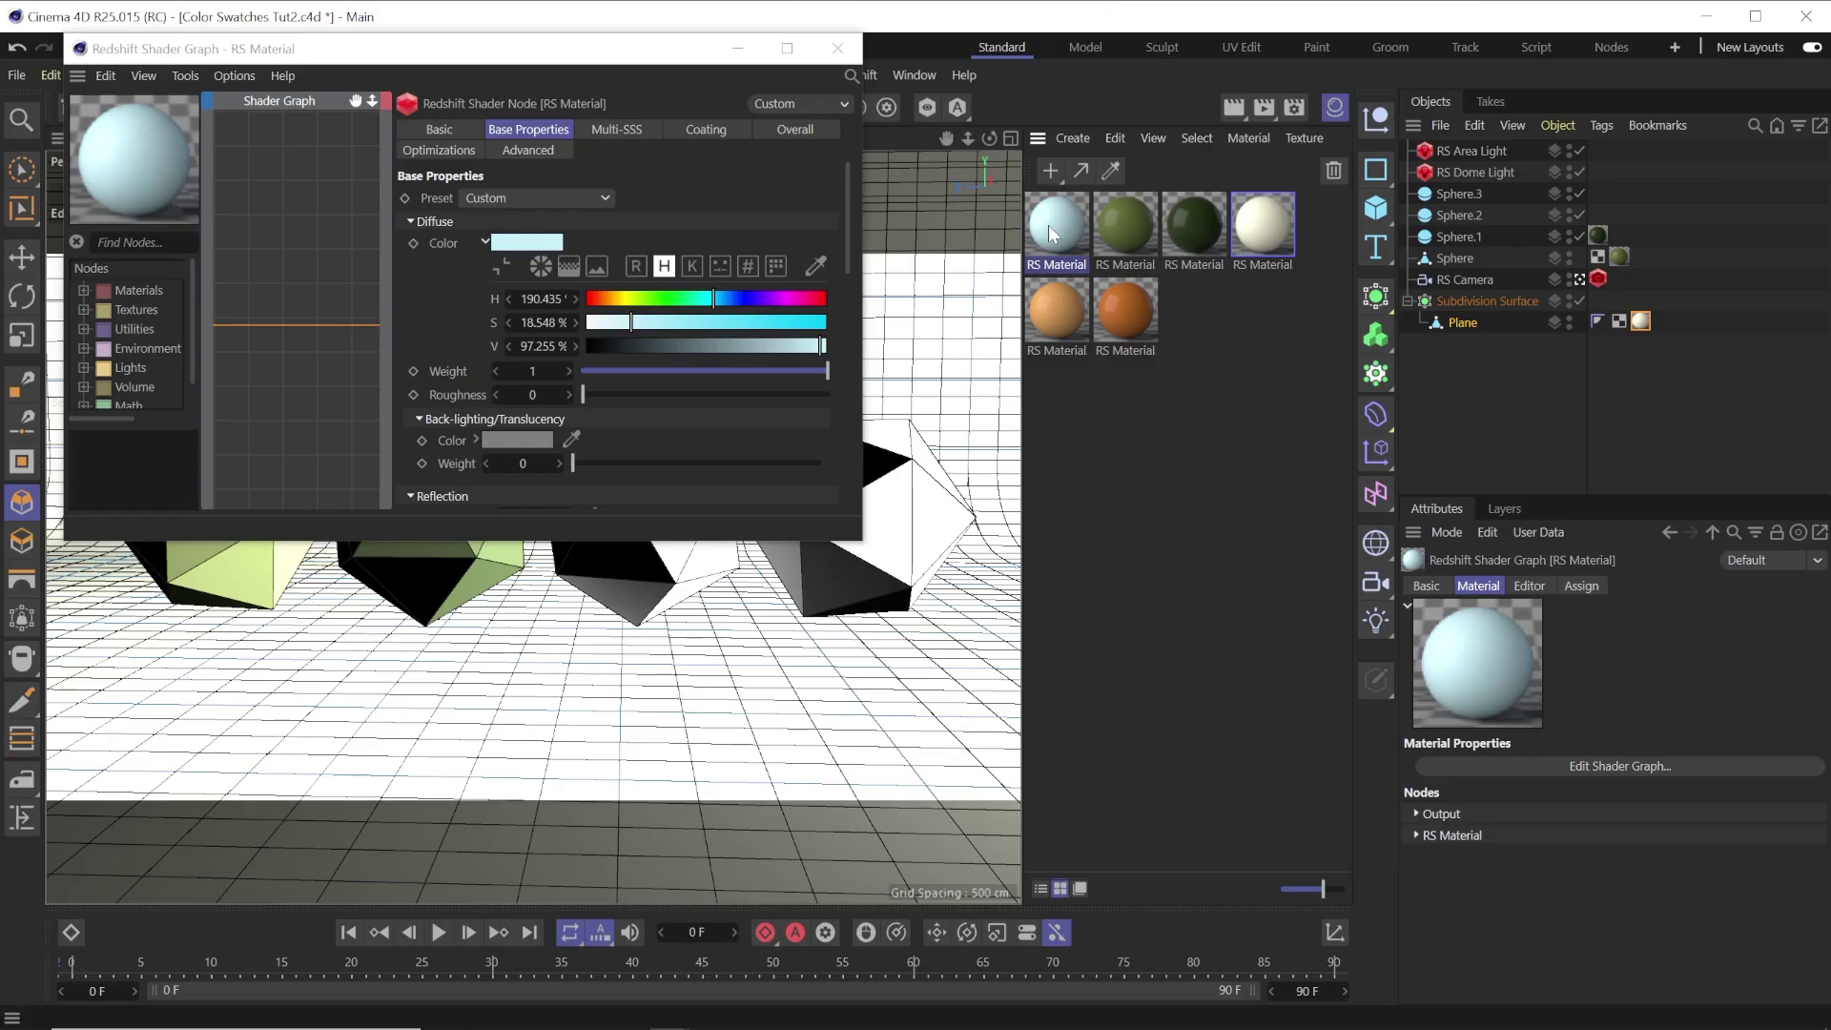
Duplicate the RS Material into navy, medium blue and cyan copies; apply navy to the first icosahedron.
left_click_drag(1052, 234, 1196, 337, "ctrl")
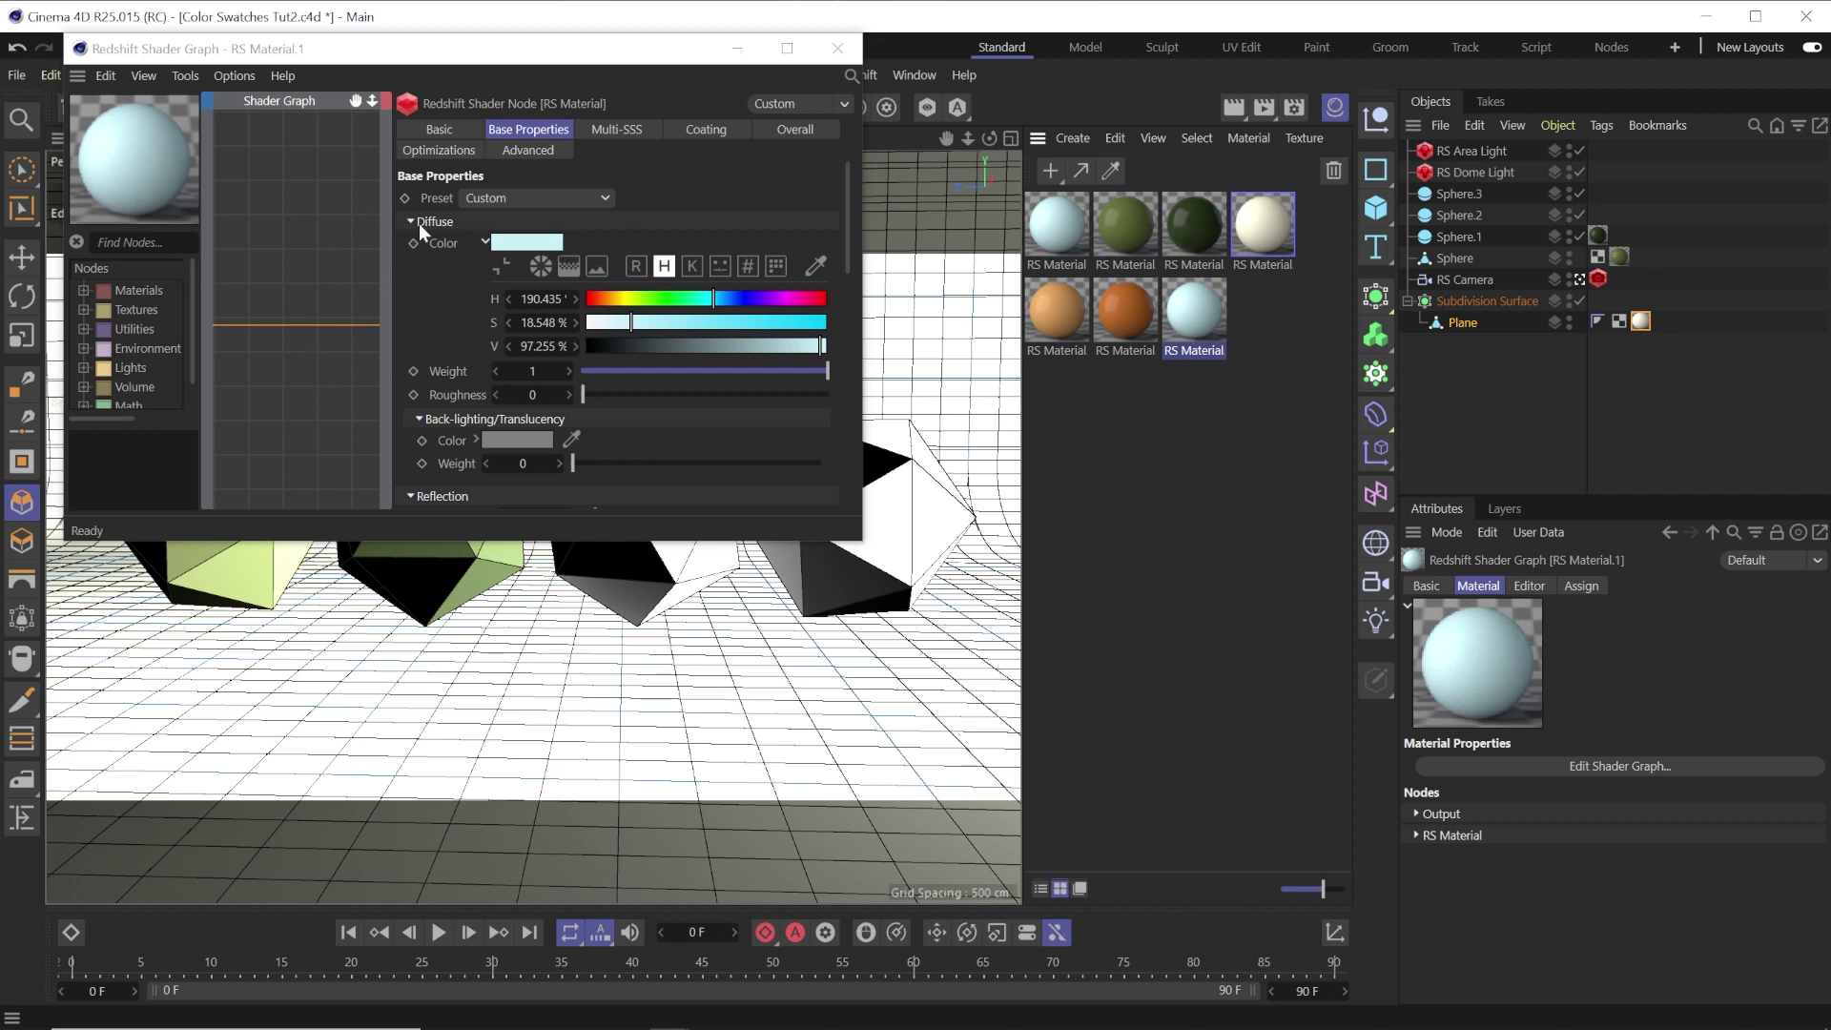
left_click(776, 266)
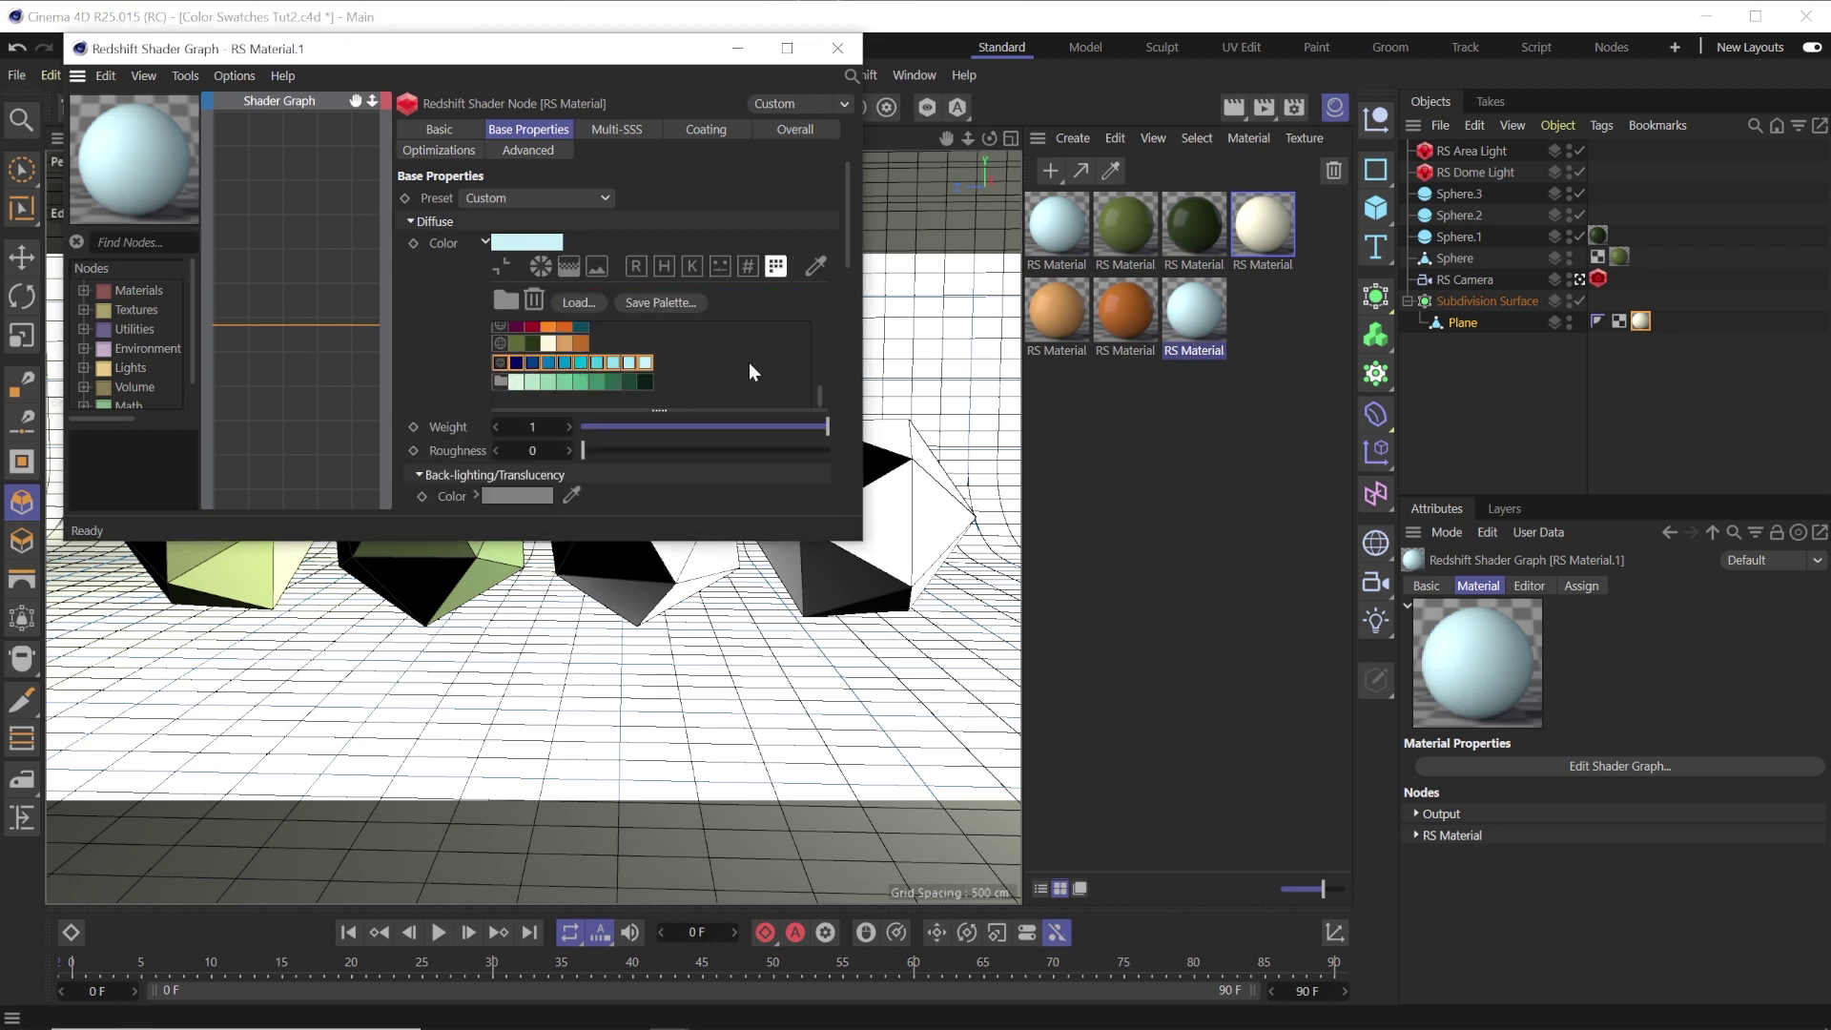
left_click(516, 363)
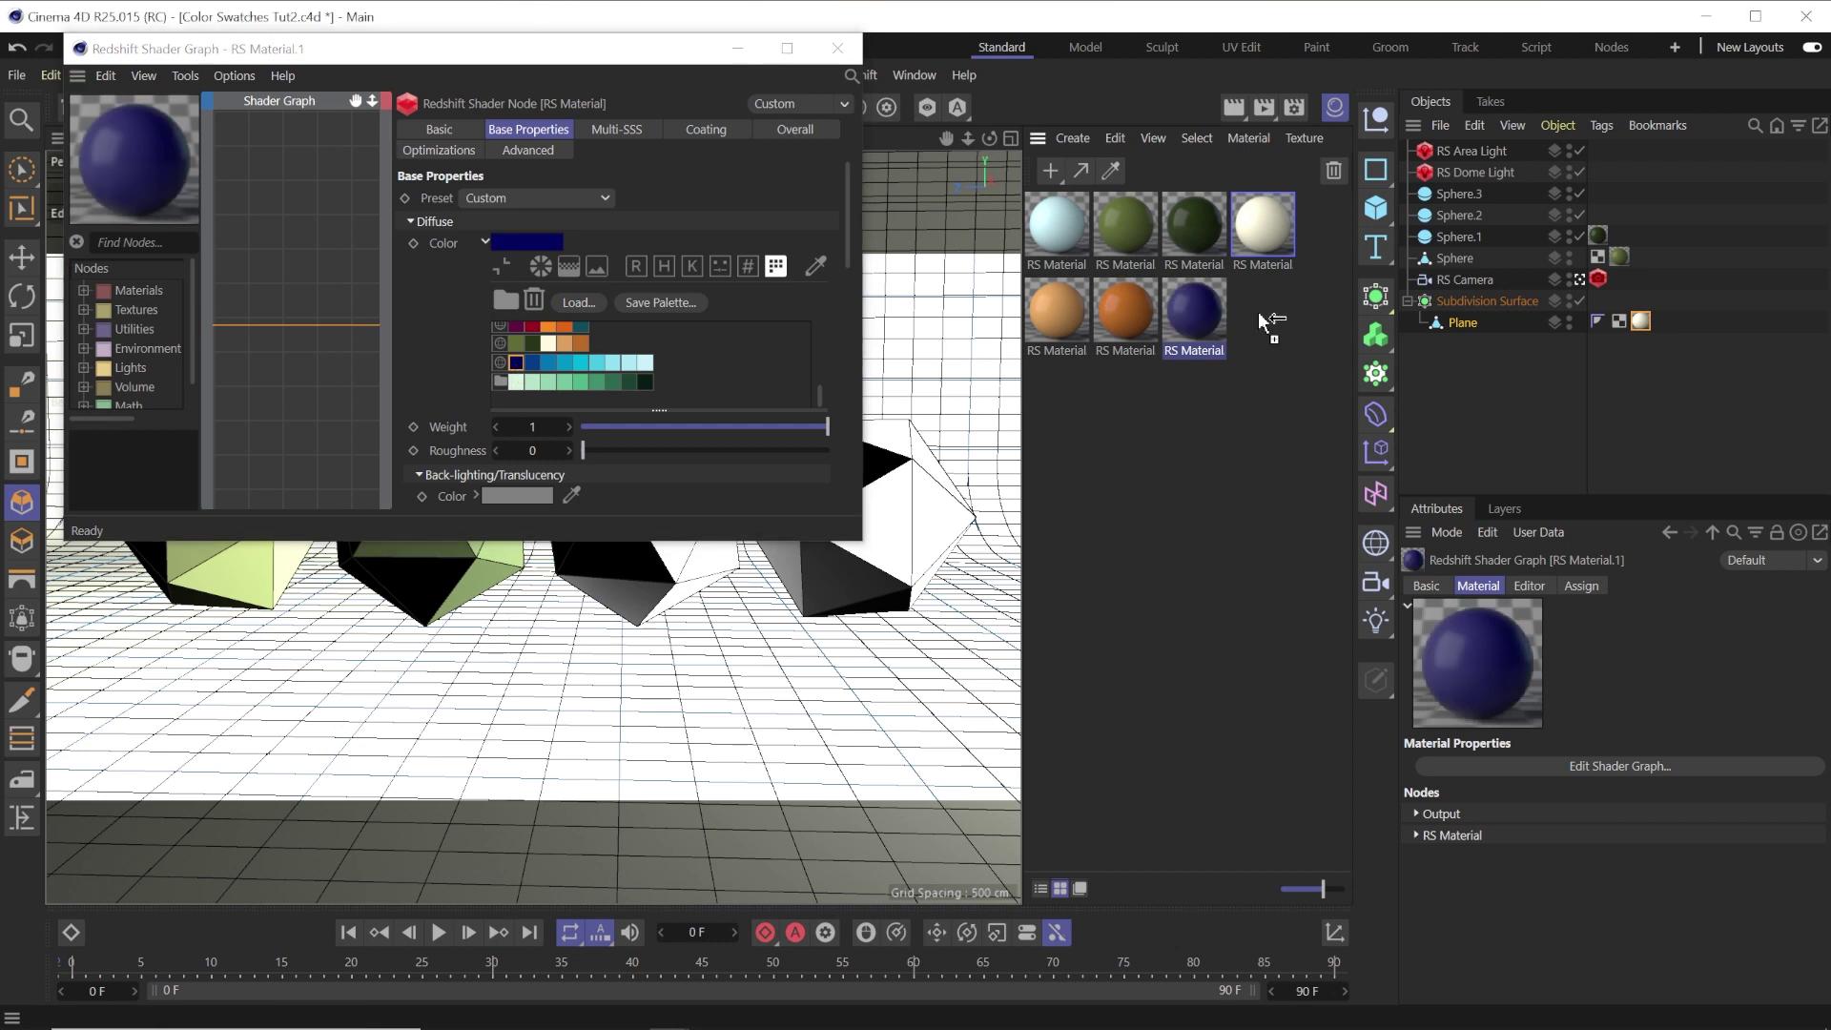
left_click_drag(1265, 322, 1265, 322, "ctrl")
left_click(532, 360)
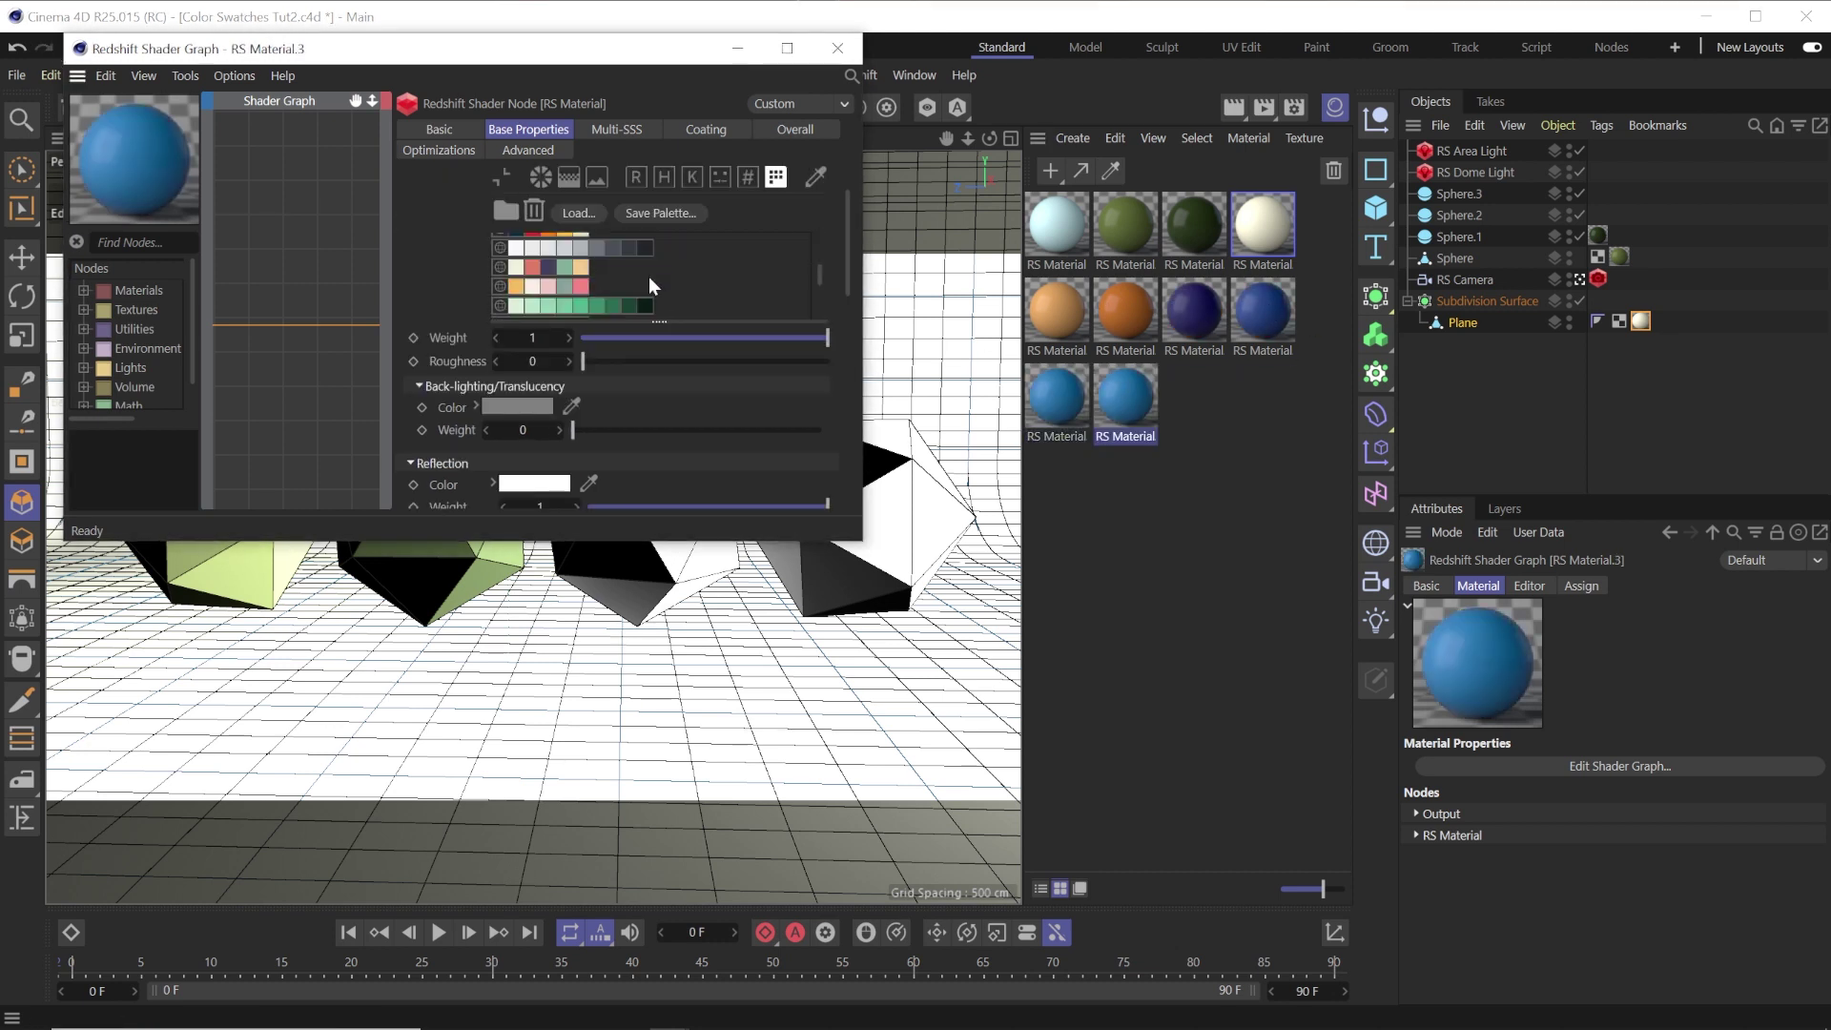
left_click(584, 276)
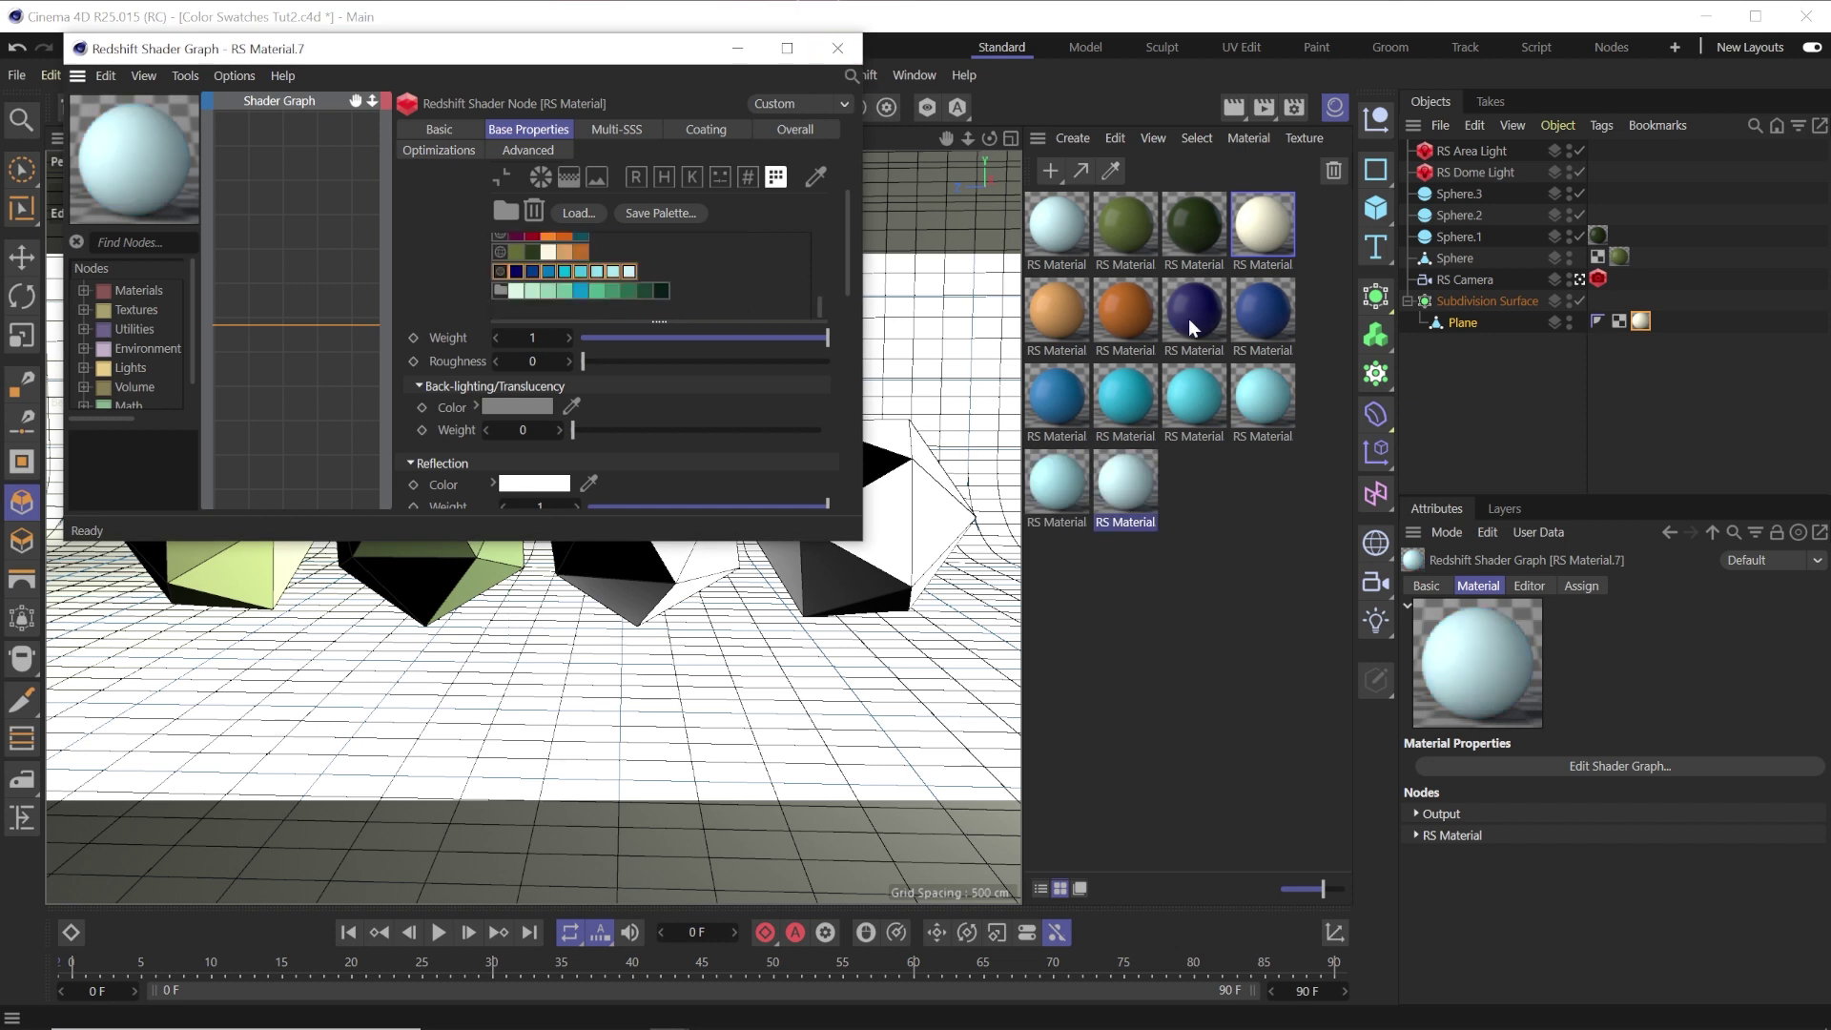
left_click_drag(1194, 327, 422, 529)
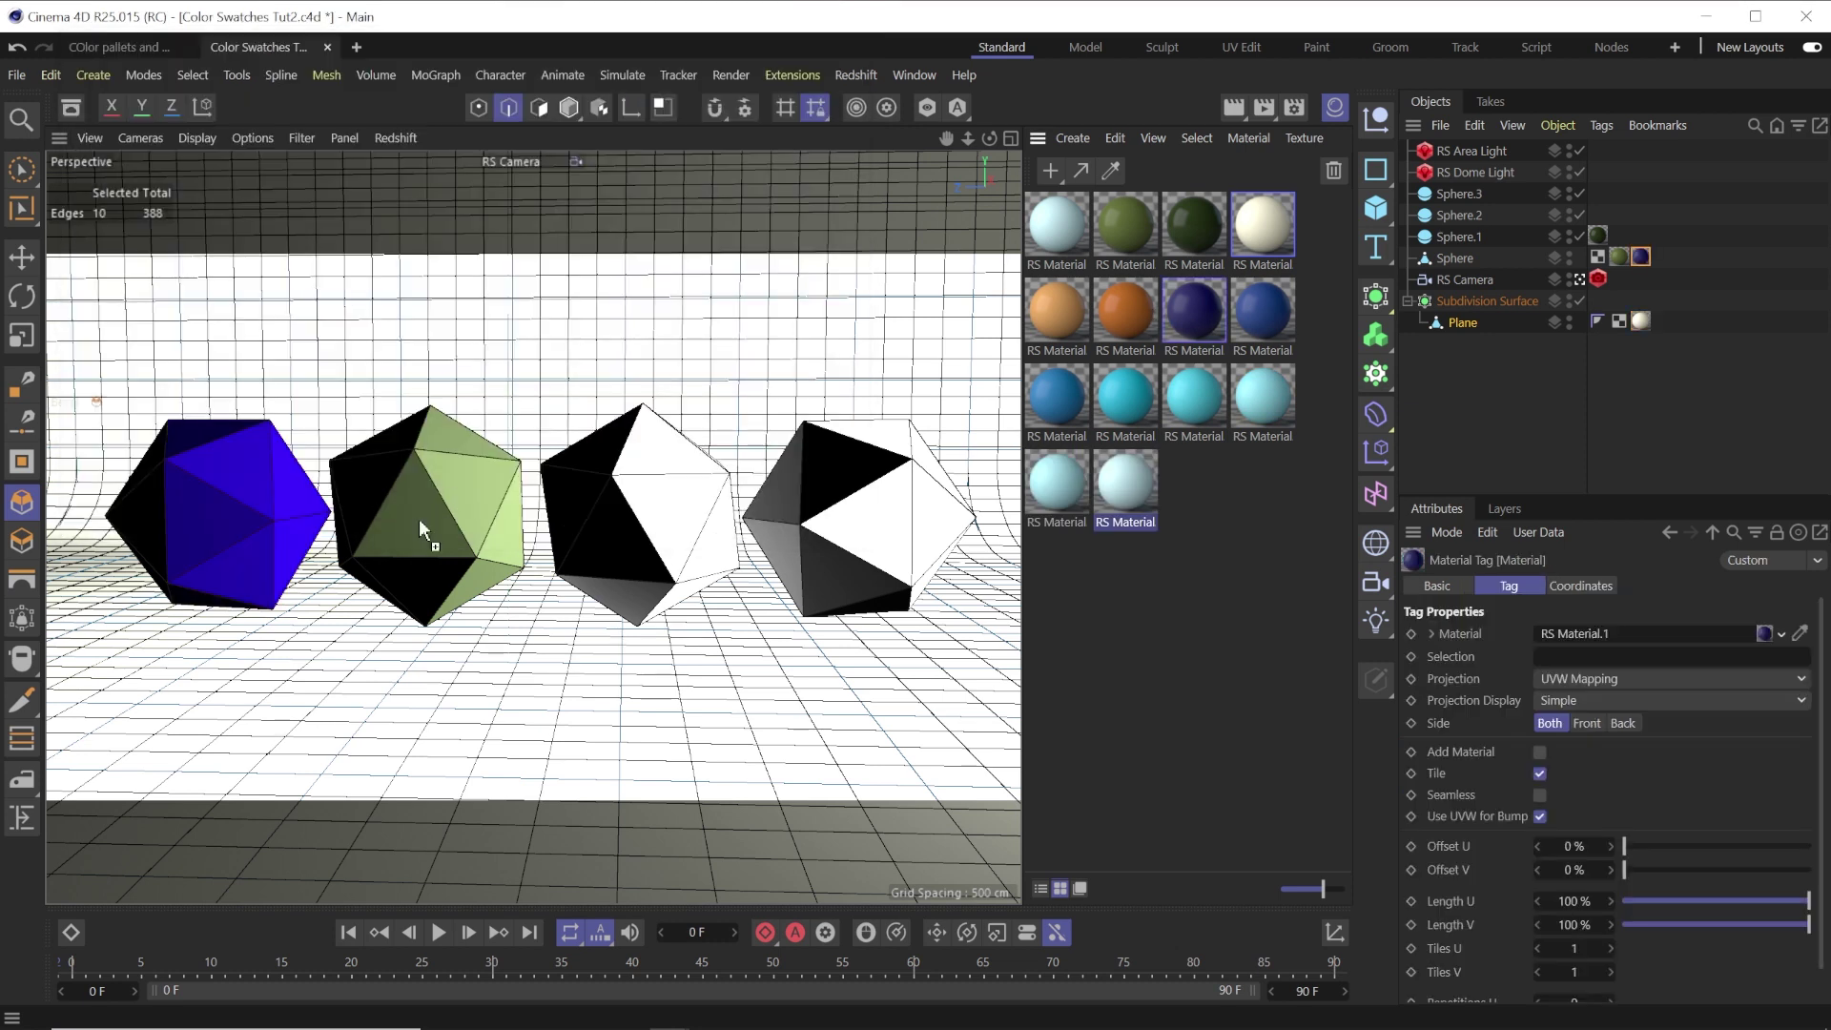
left_click(856, 74)
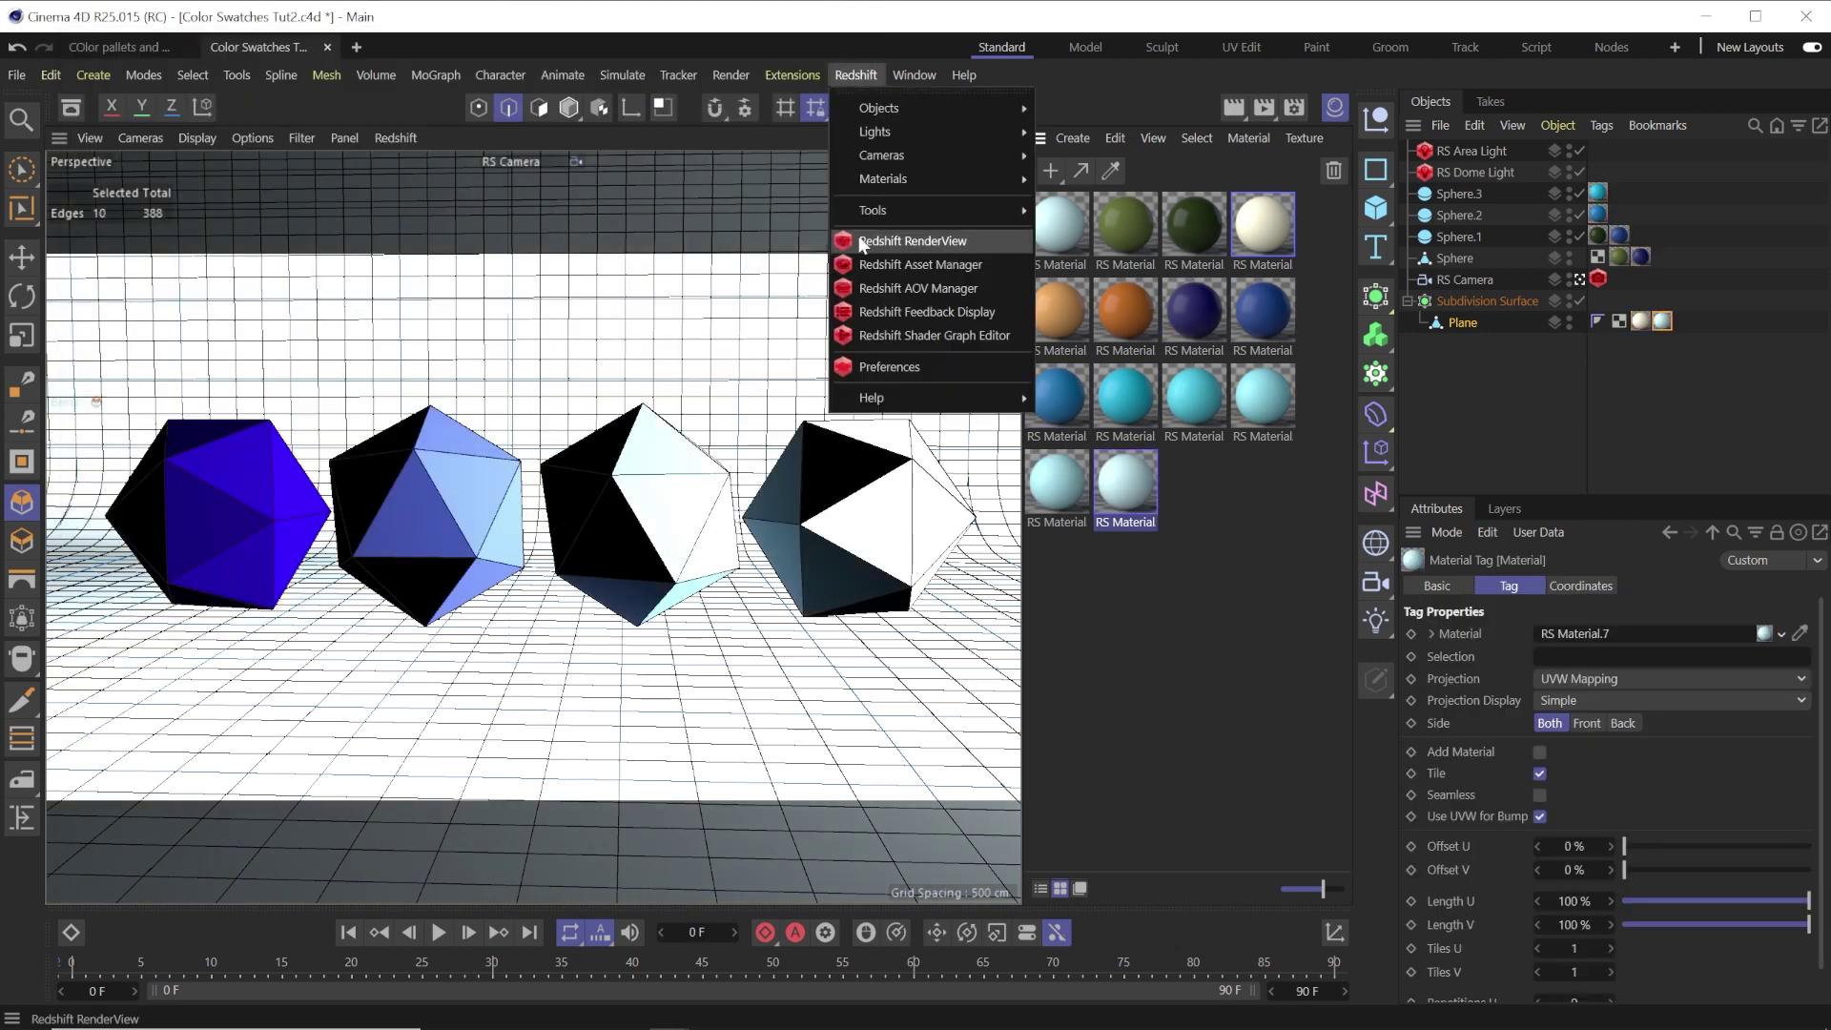
Open the Redshift RenderView and turn a row of five palette swatches into materials Mat to Mat.4.
left_click(901, 237)
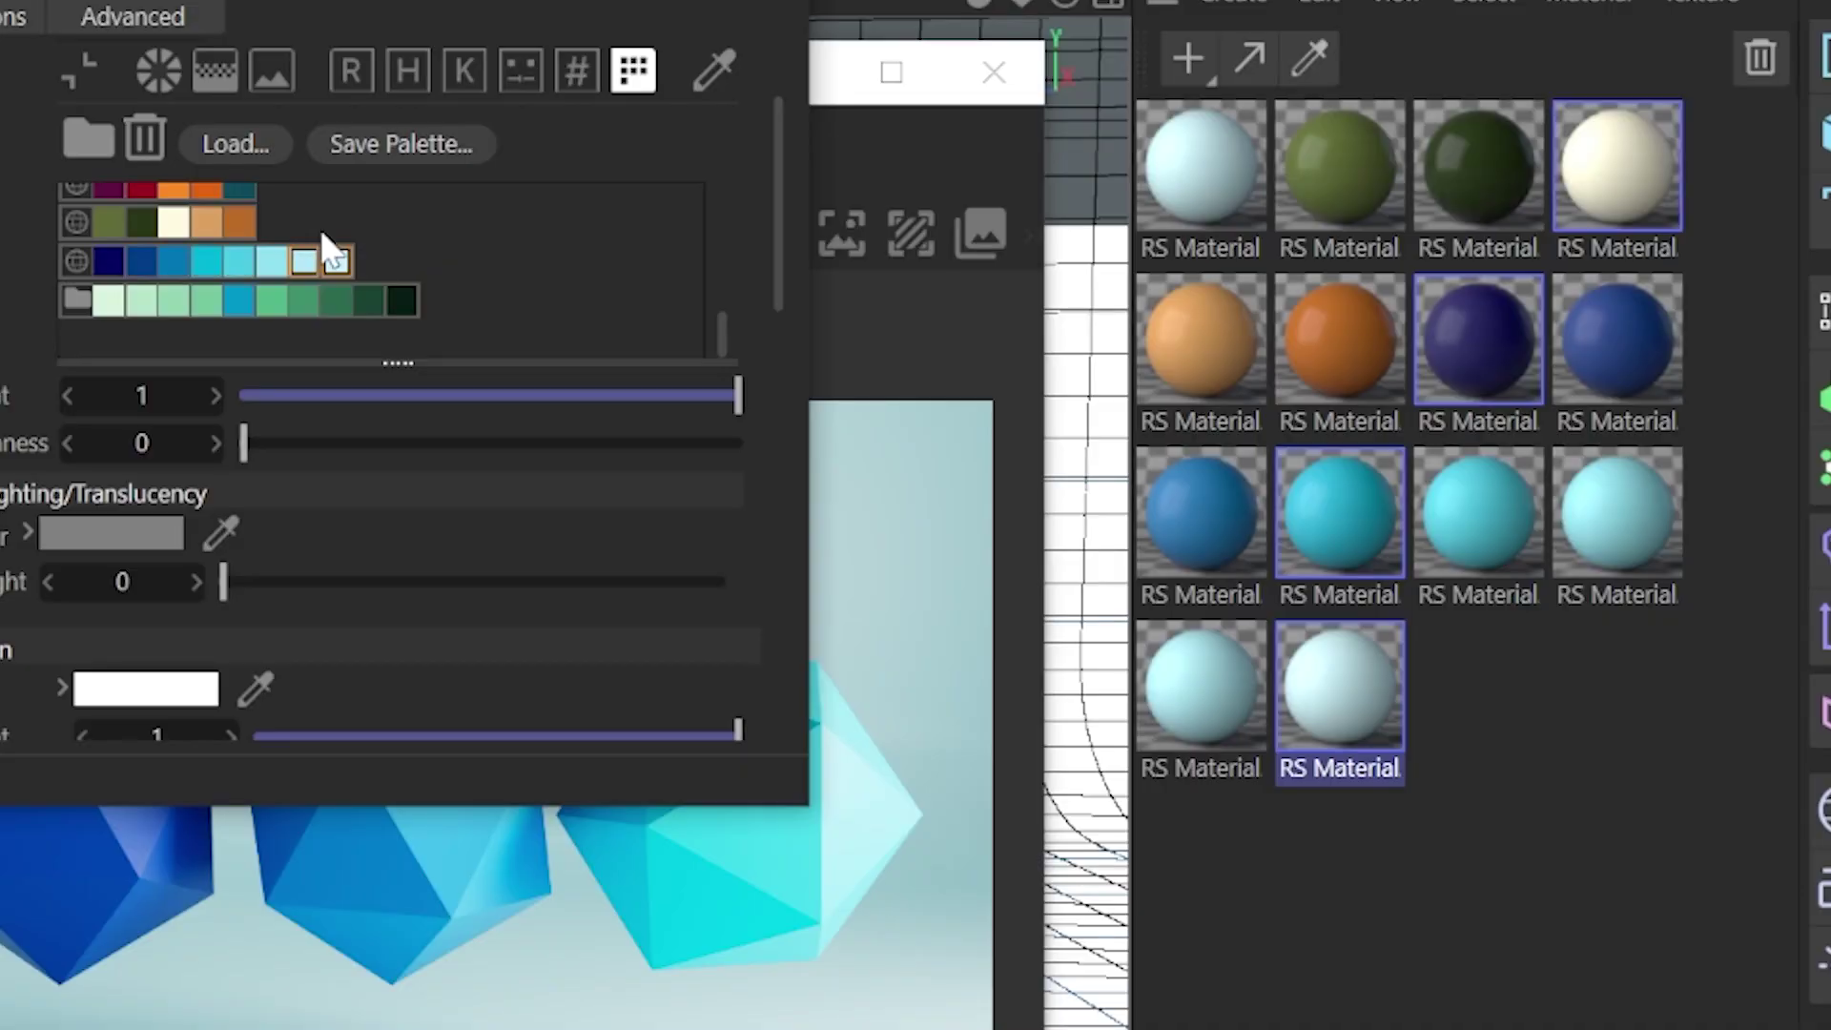
scroll(611, 286, "down", 3)
left_click_drag(108, 269, 1292, 954)
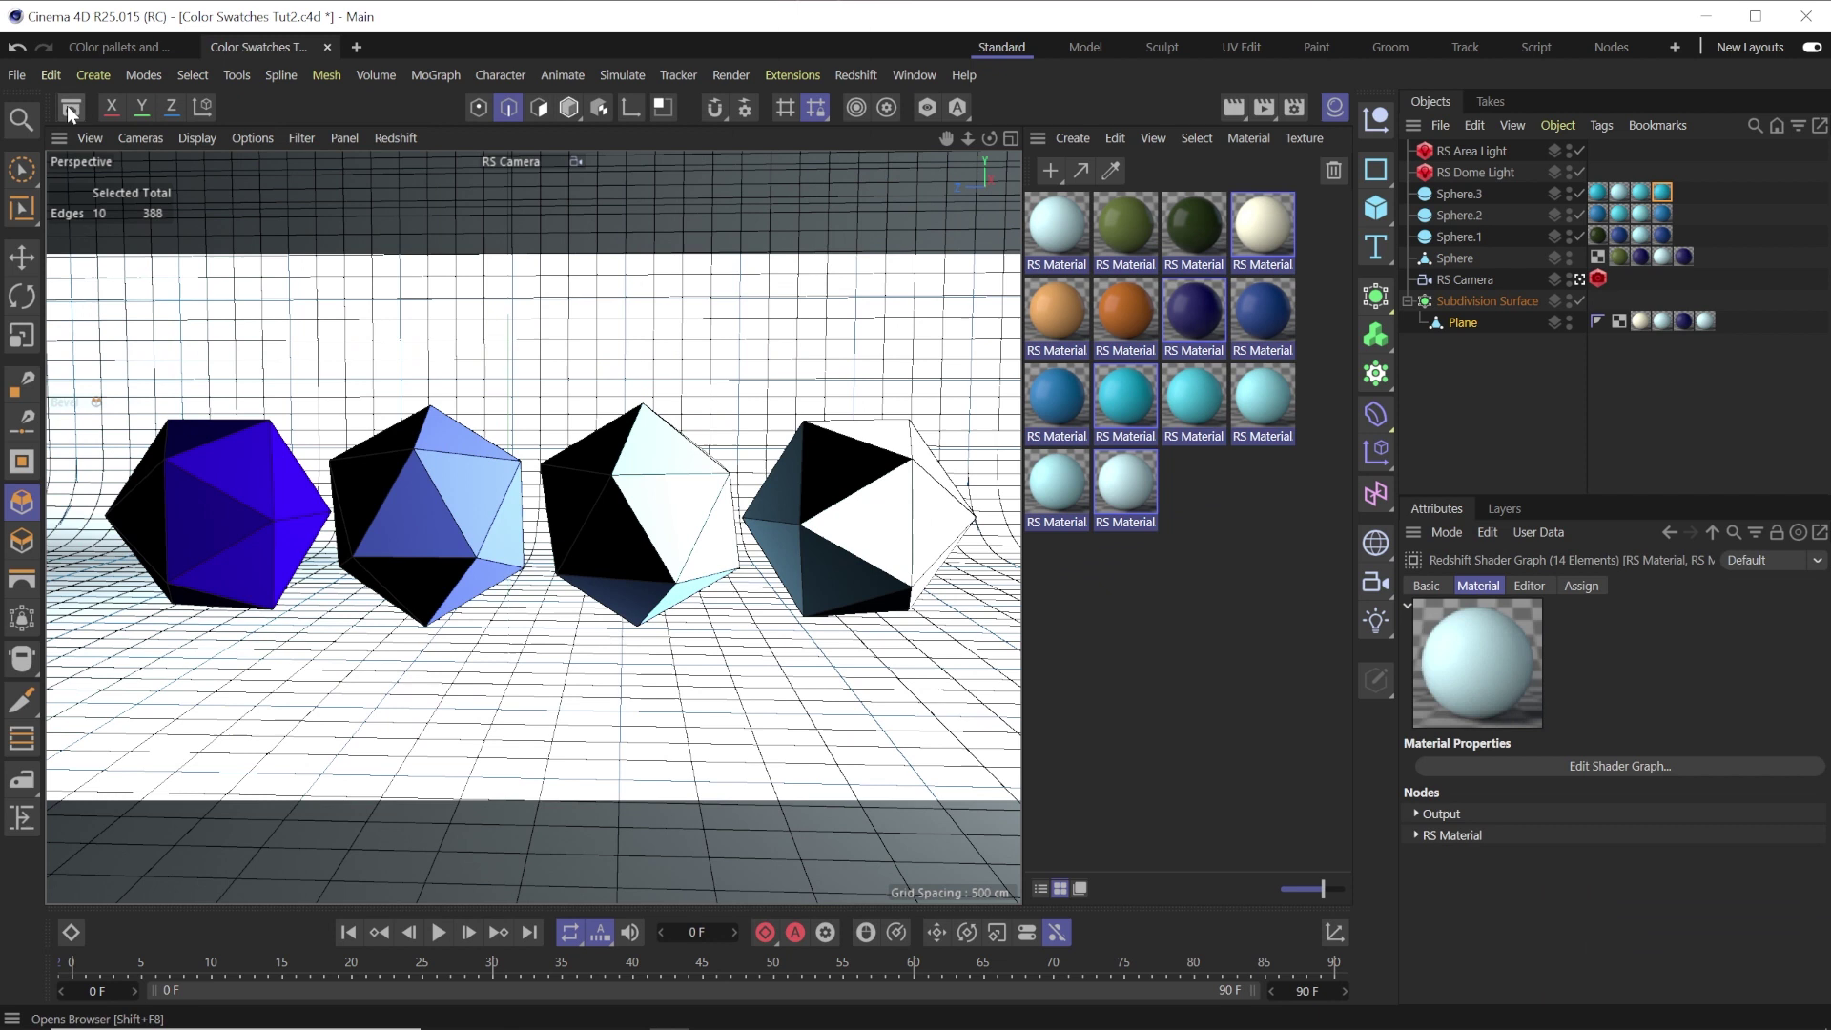
In the Asset Browser, create a 'Tut Colors' category and open its Color Swatch subcategory.
left_click(68, 107)
left_click(94, 138)
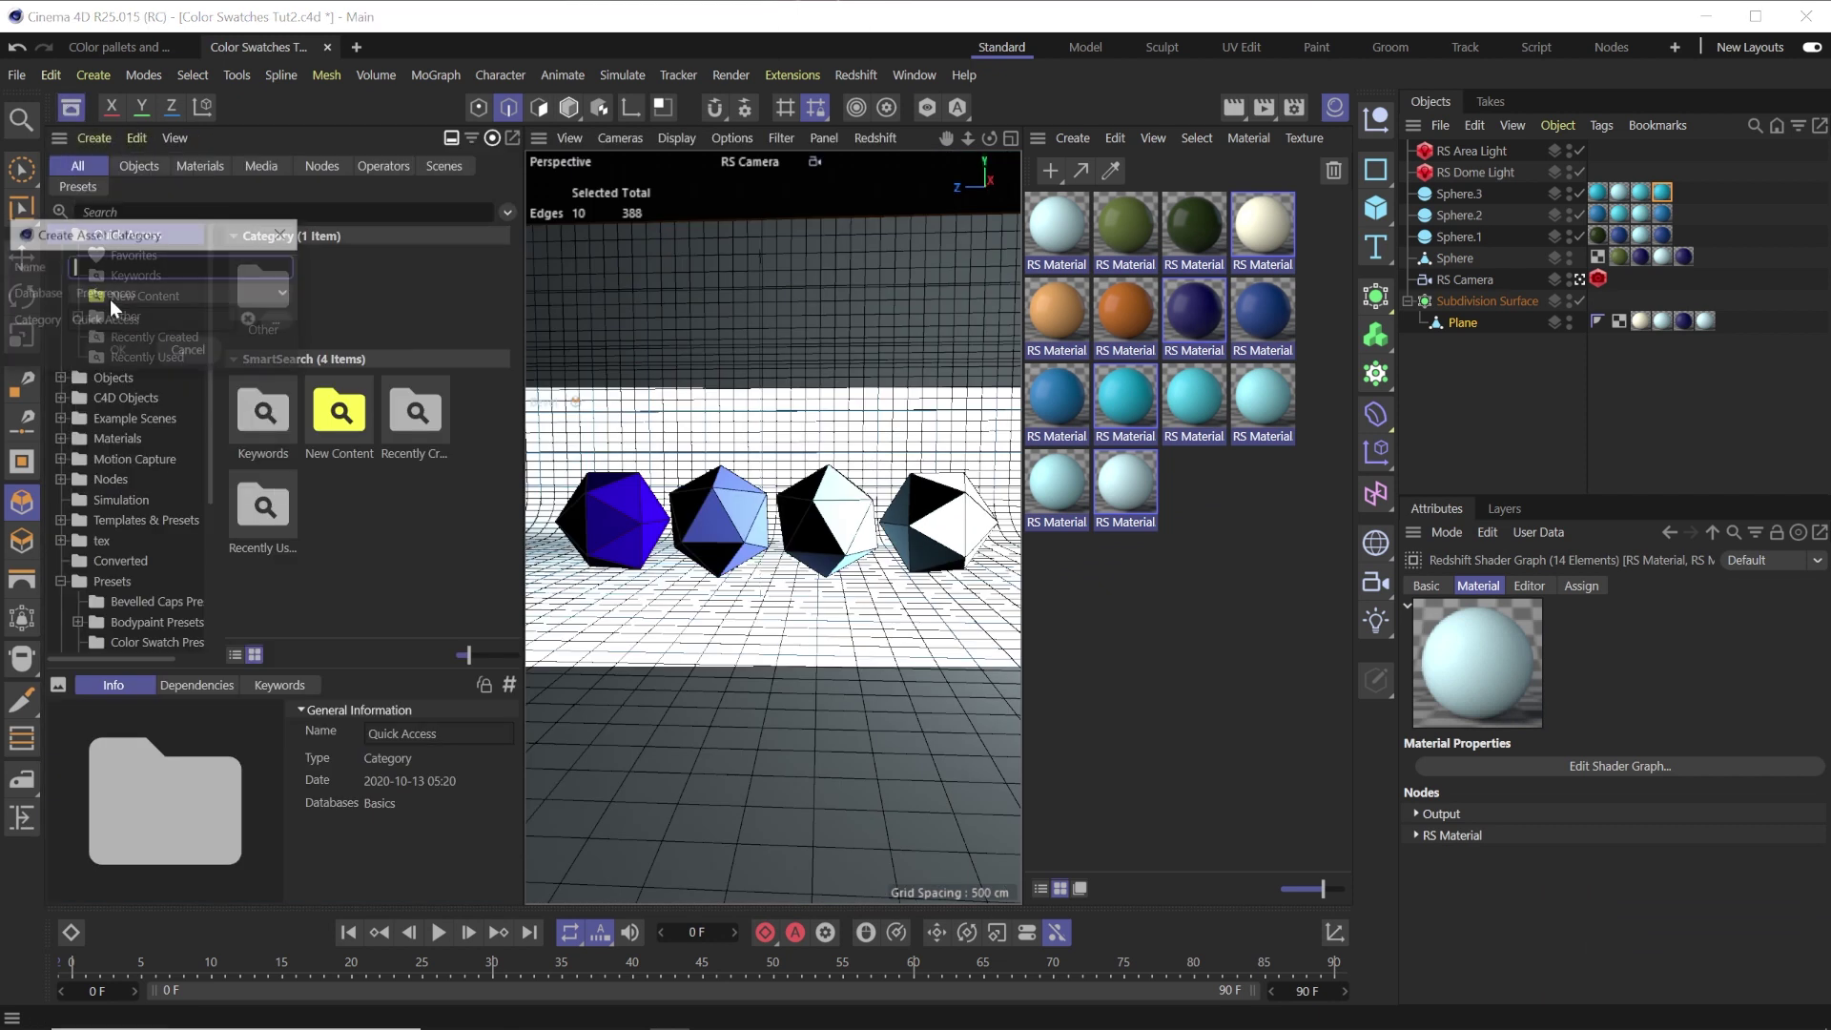
type("Tut Colors")
key("Return")
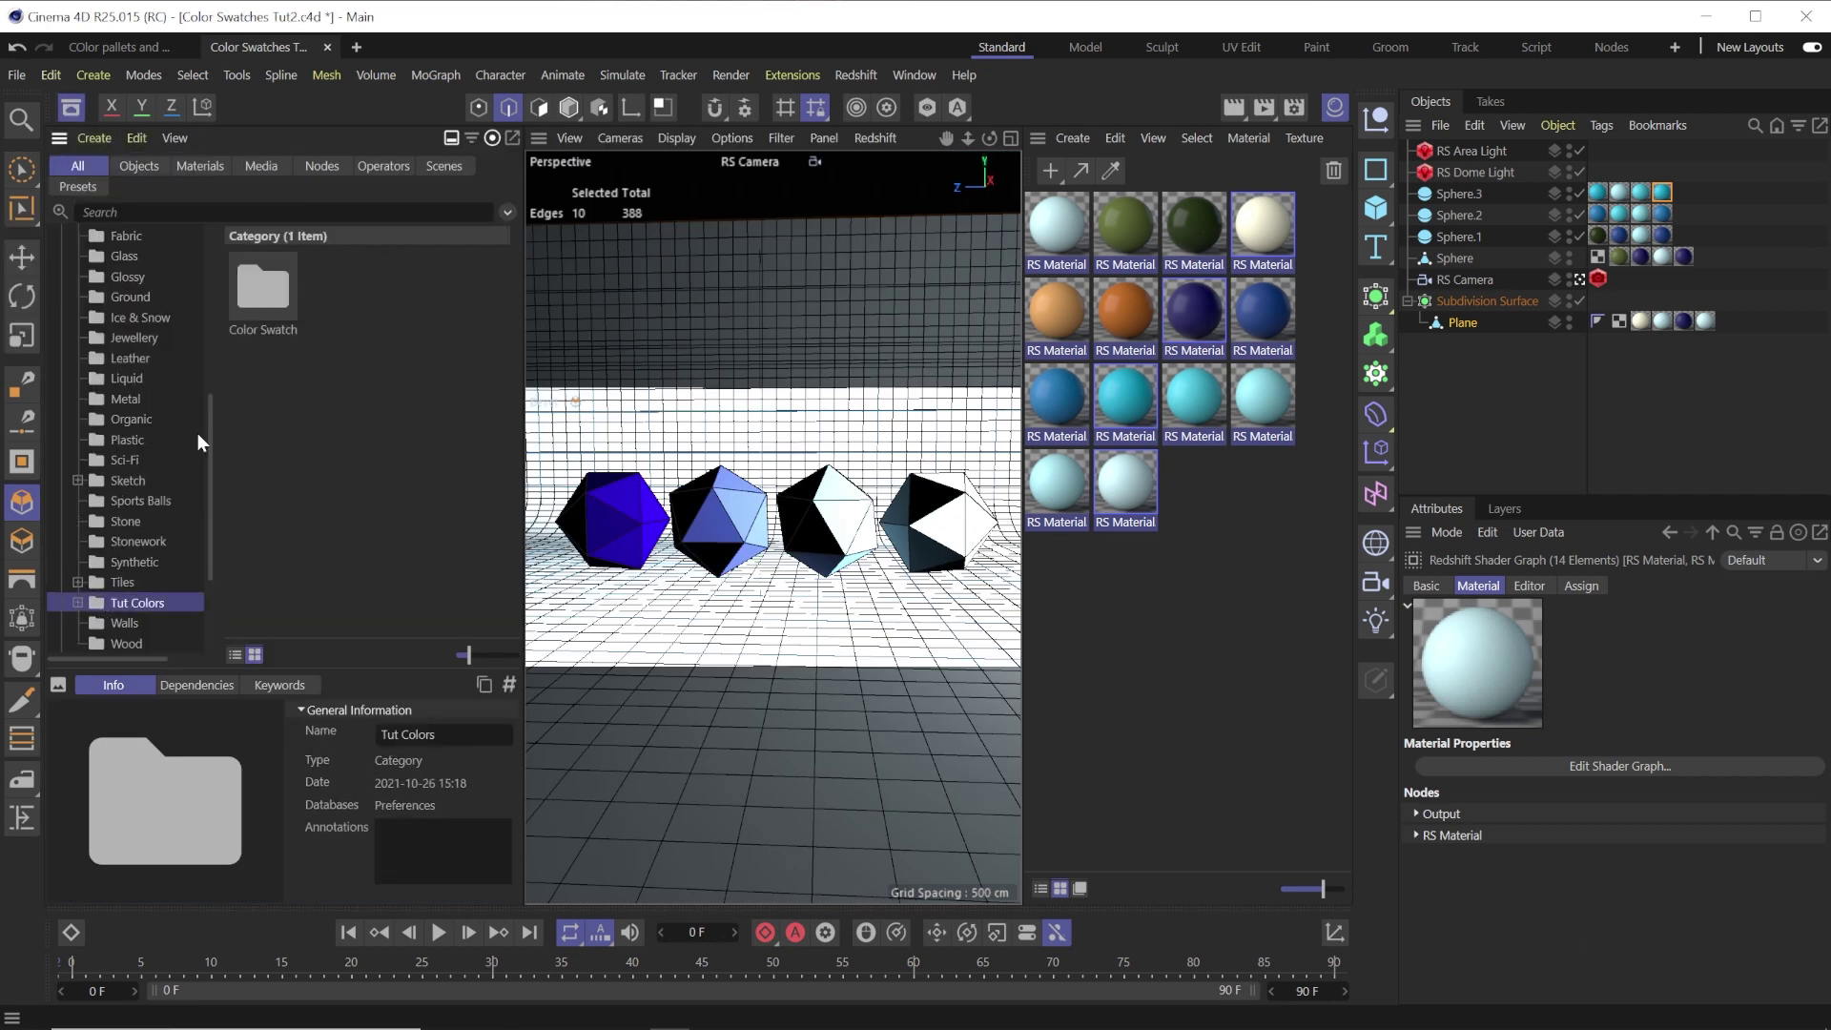
double_click(263, 286)
Store all 14 Redshift materials as assets in Tut Colors > Color Swatch.
left_click_drag(1295, 625, 1037, 239)
left_click_drag(1088, 258, 982, 343)
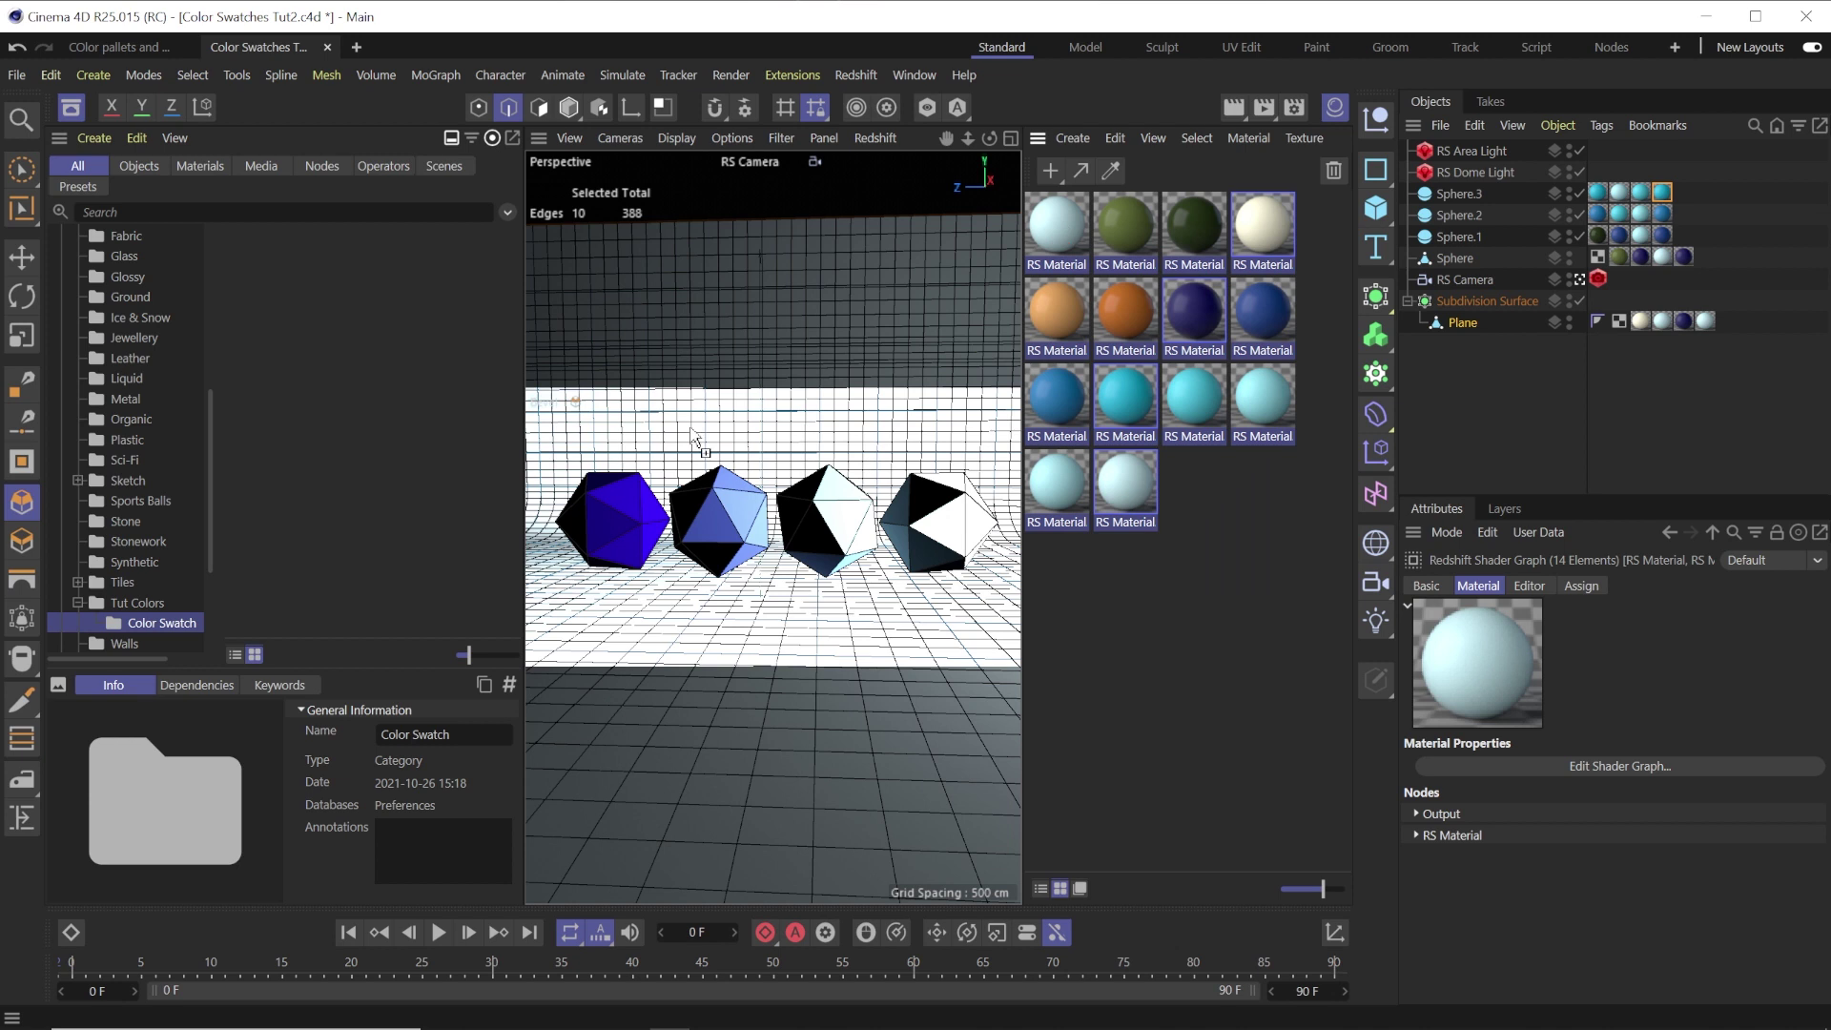
left_click_drag(344, 312, 343, 313)
left_click(296, 380)
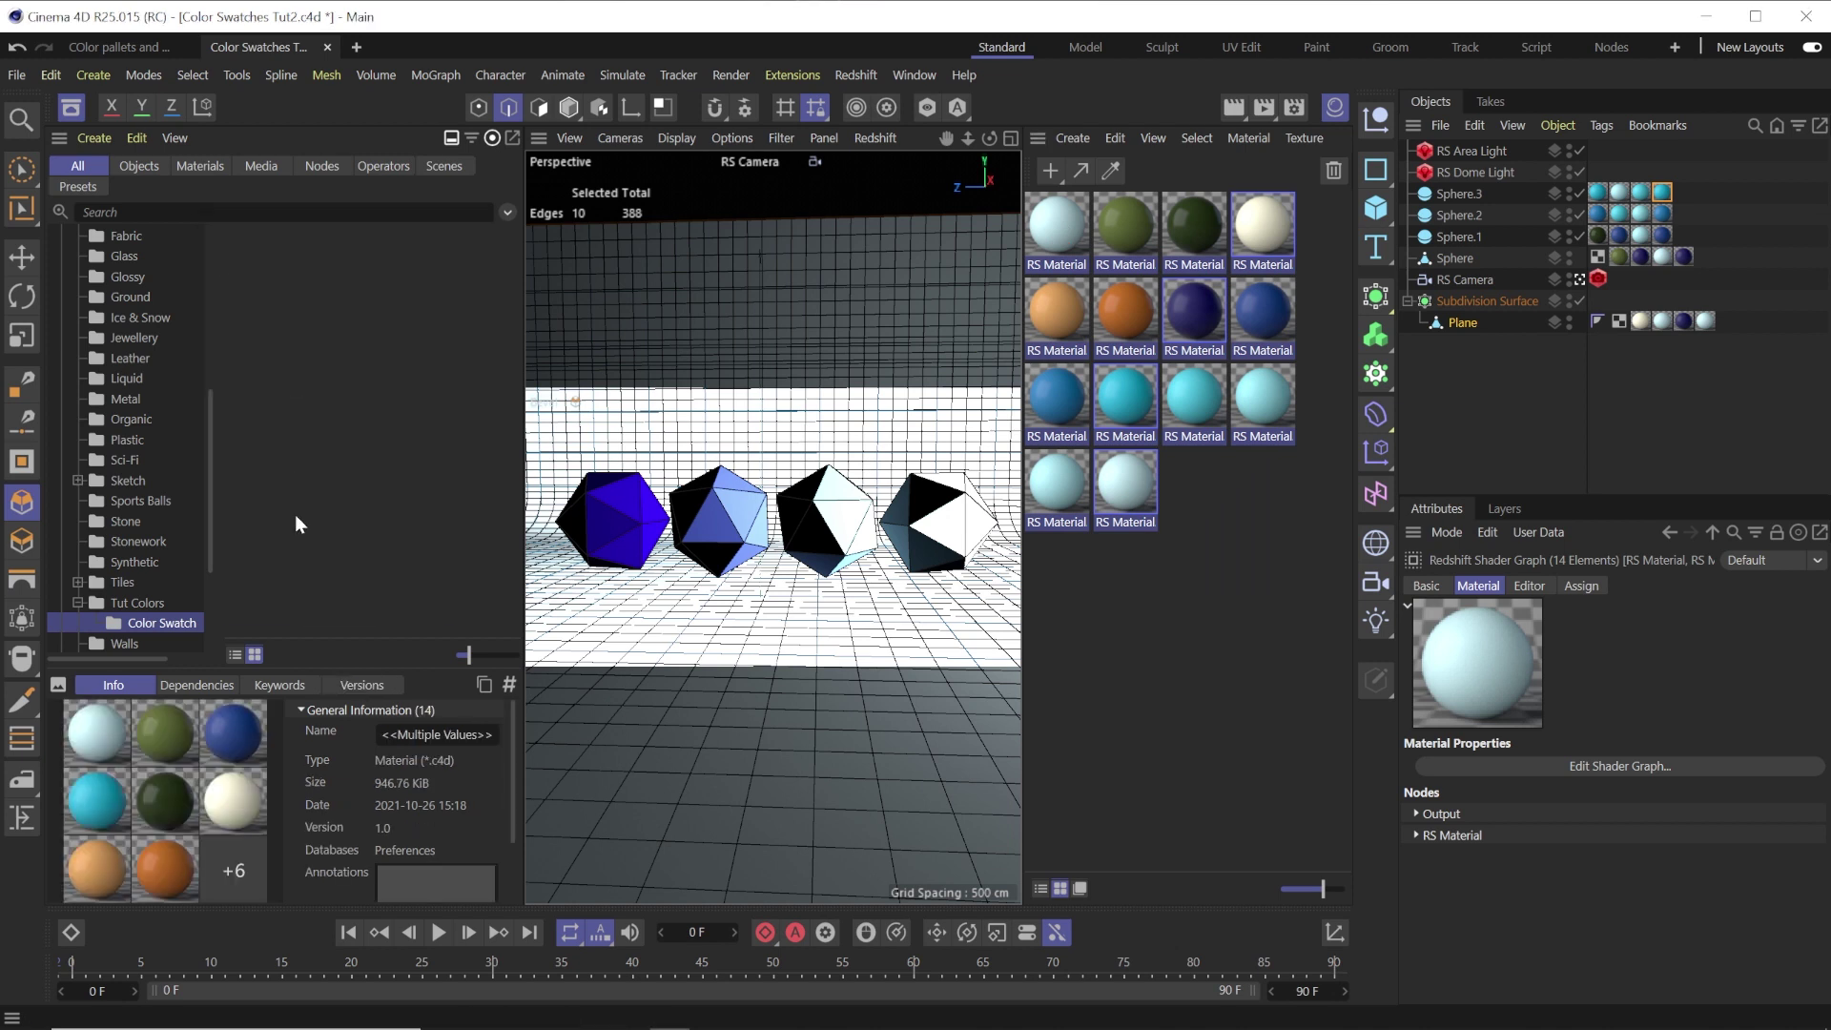
left_click(160, 623)
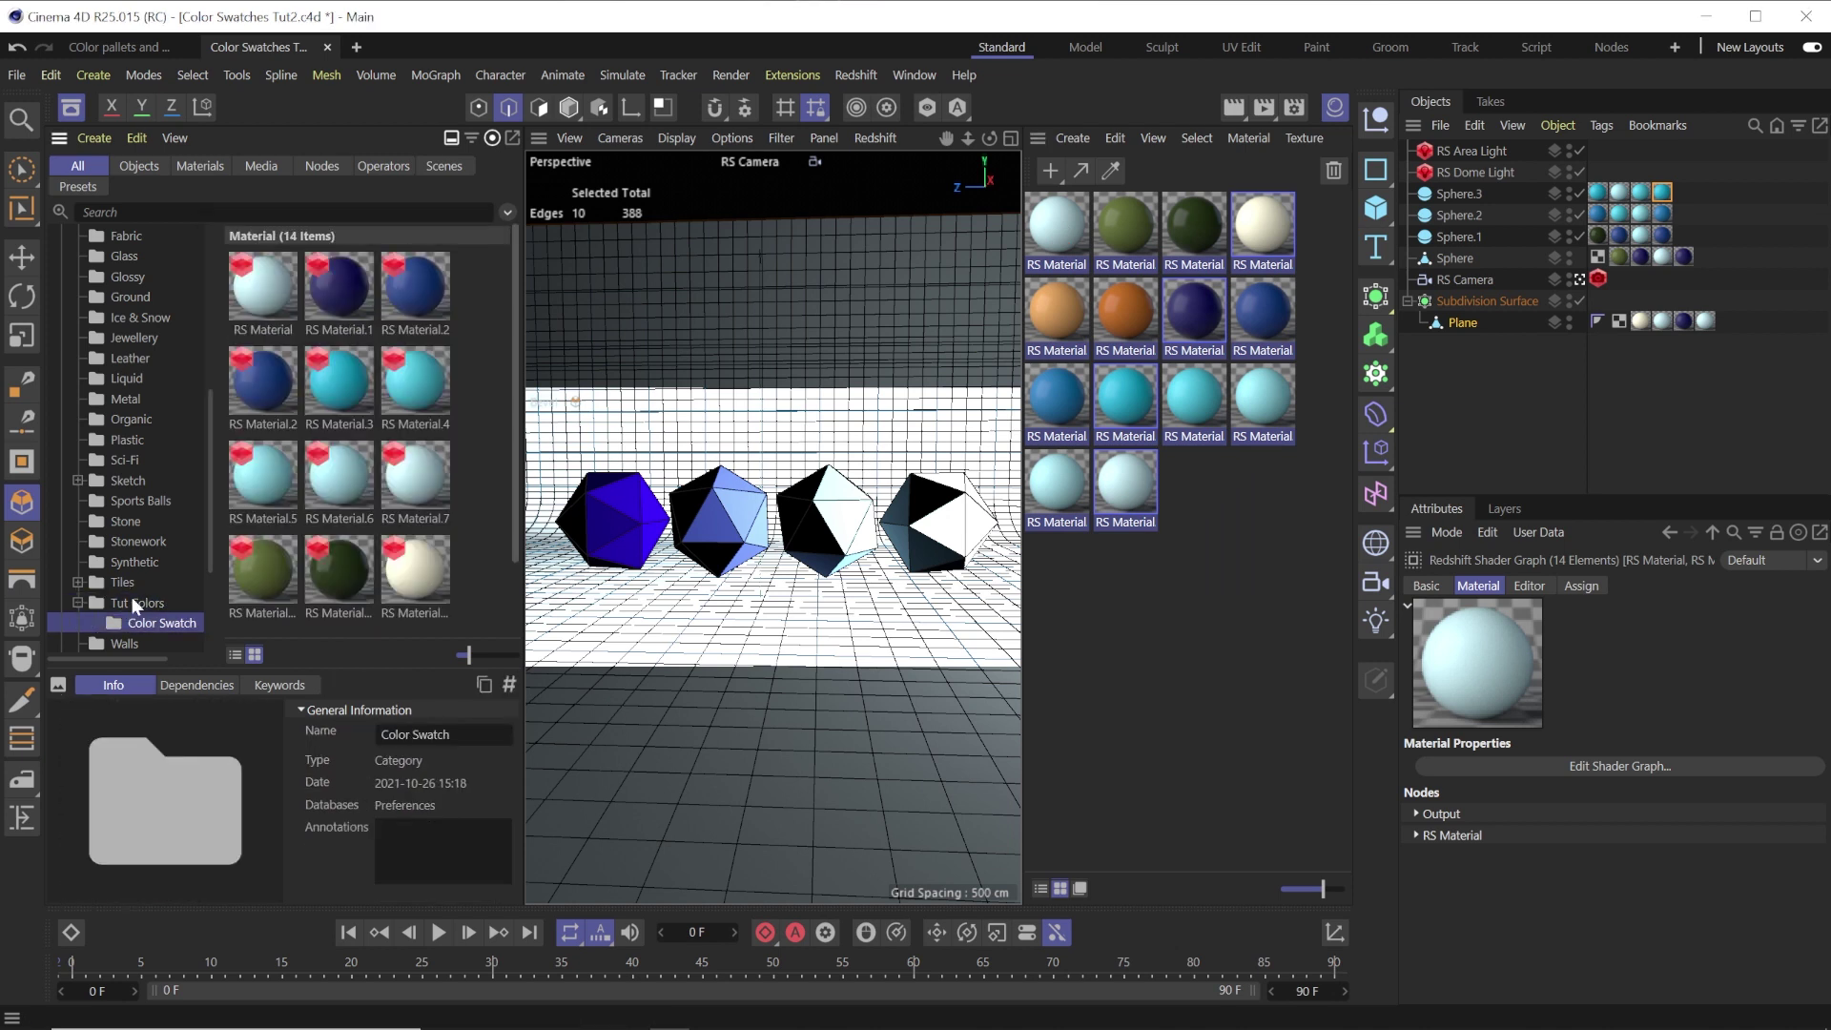
left_click(191, 602)
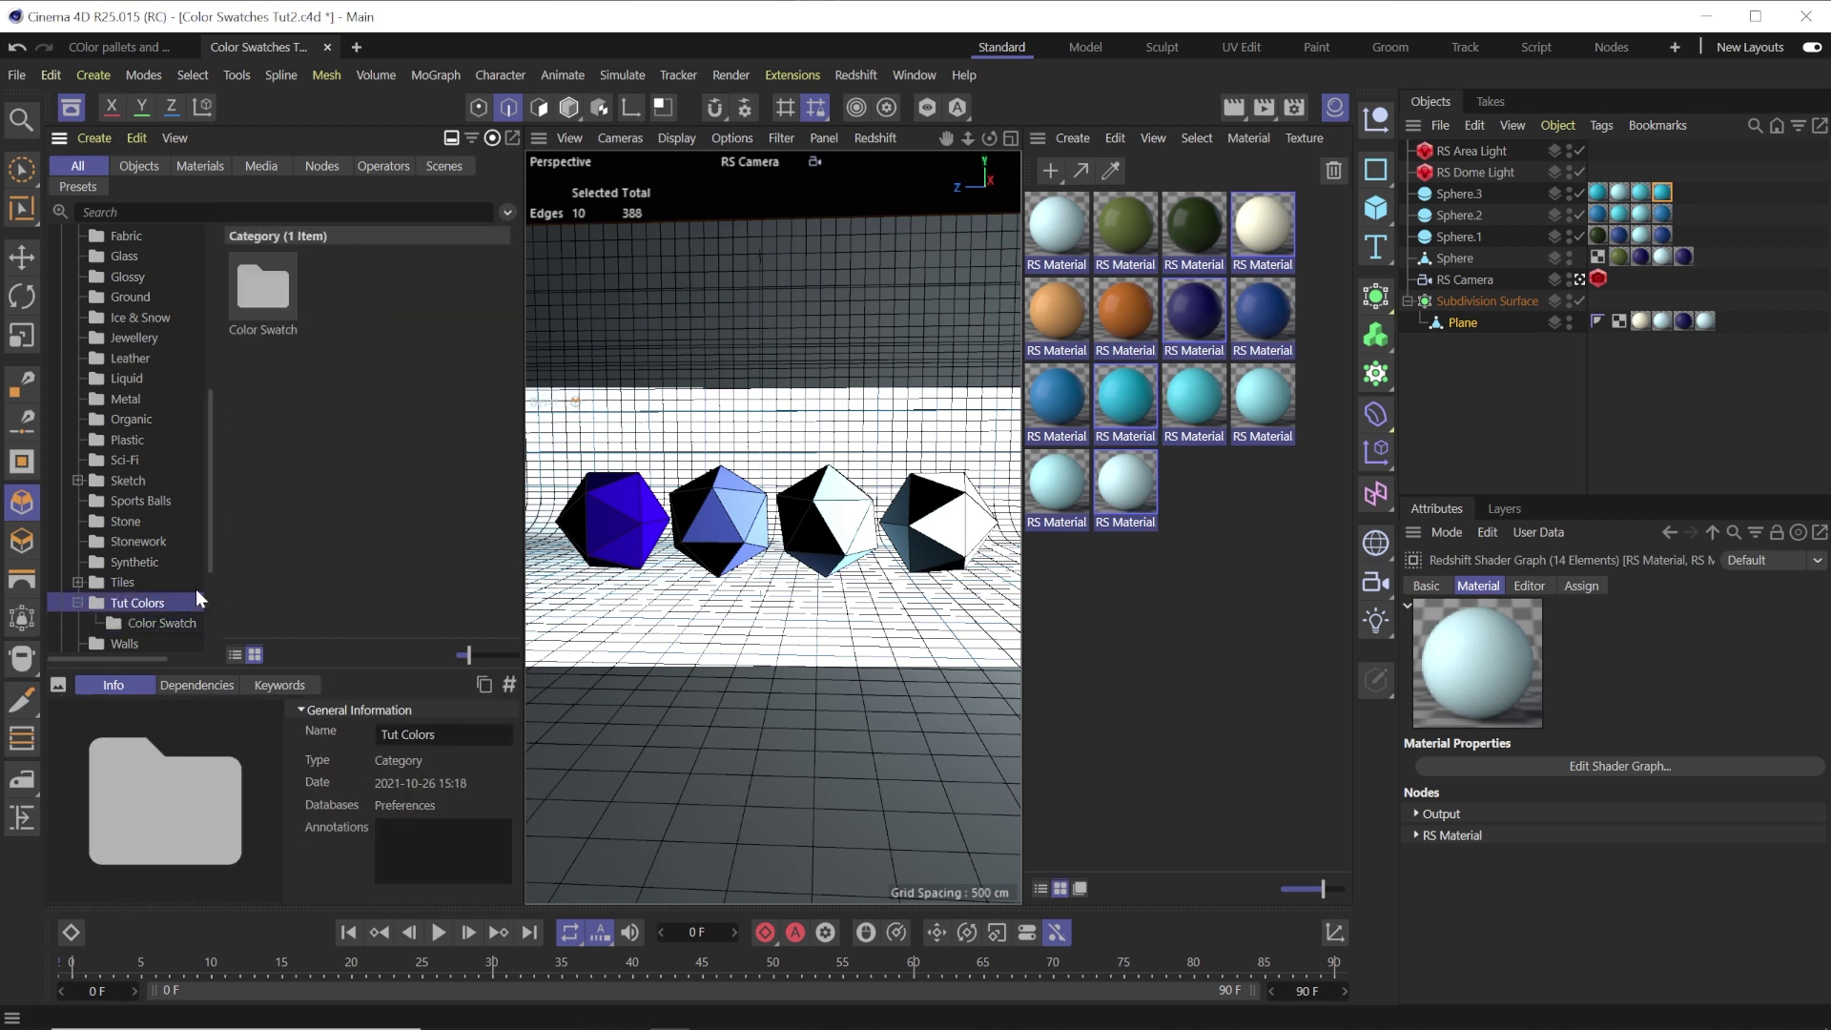
left_click(265, 325)
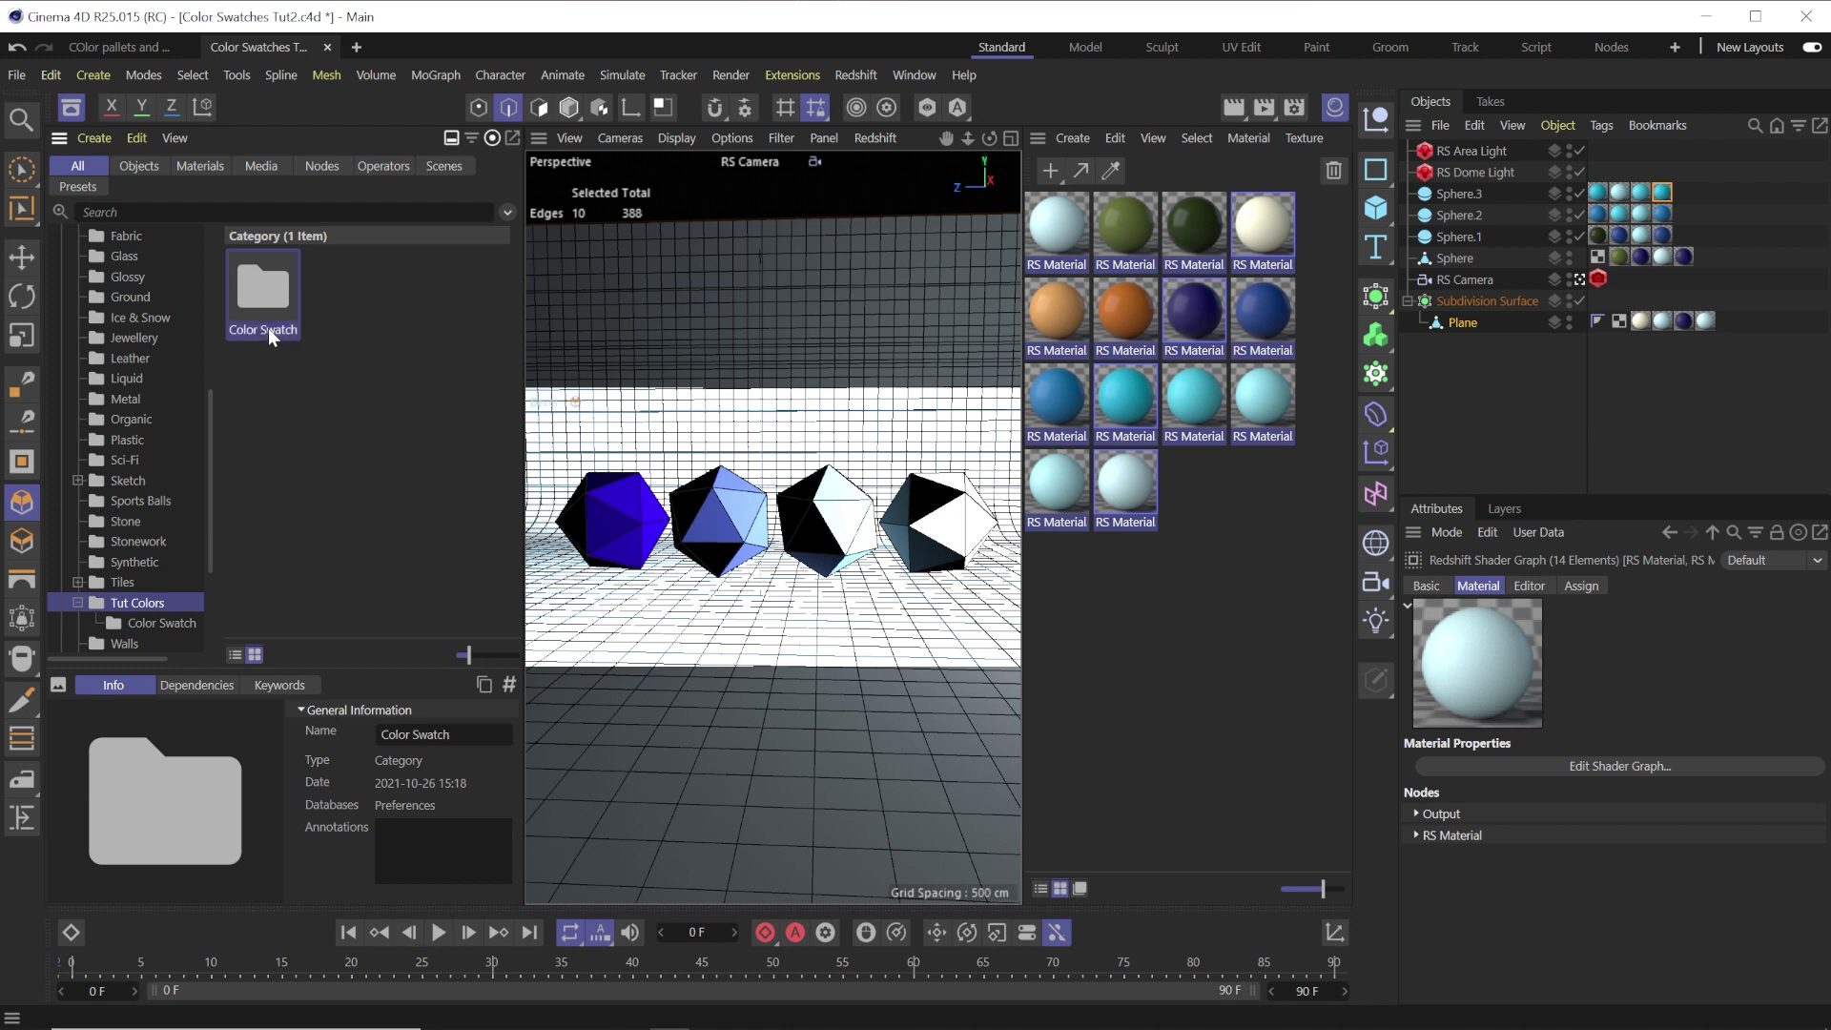